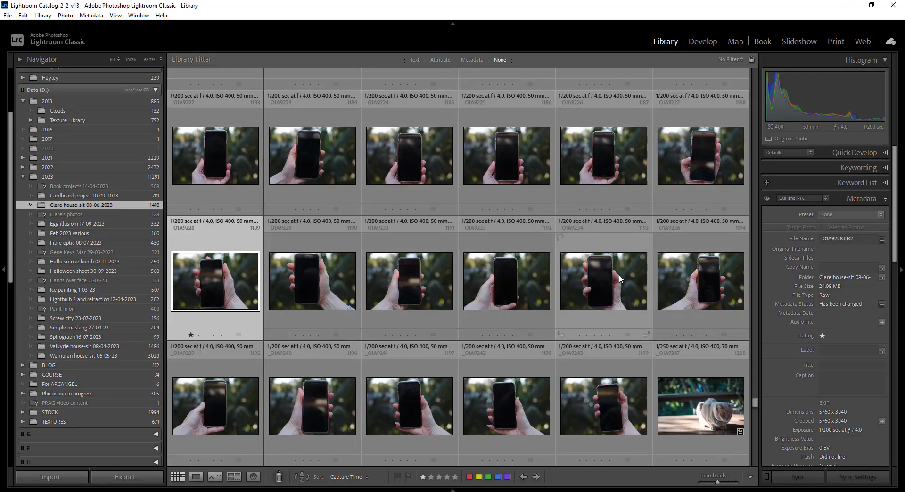
Step: Display the phone photo _O1A9228.CR2 enlarged and locate the options for editing it in another application
double_click(216, 274)
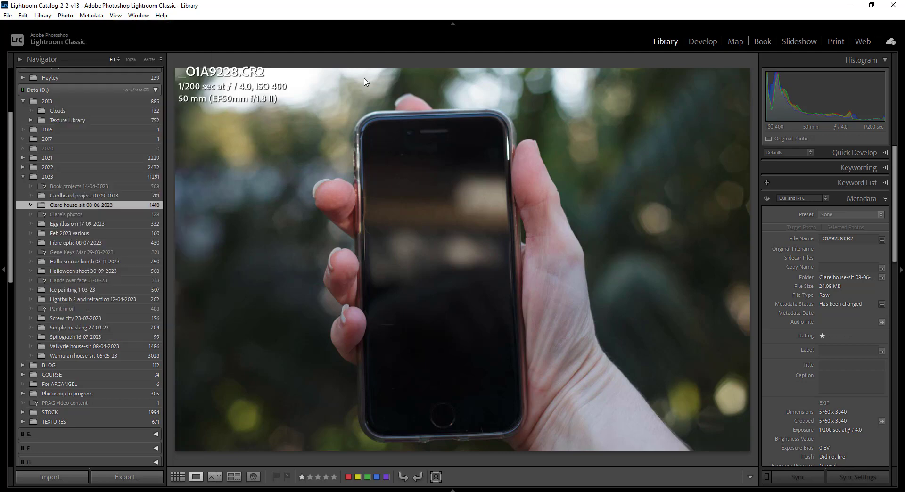
click(178, 477)
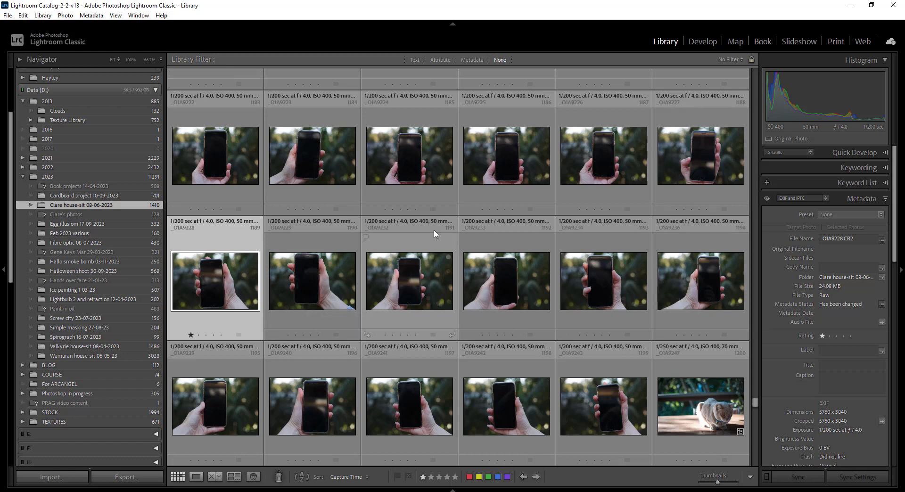
key(e)
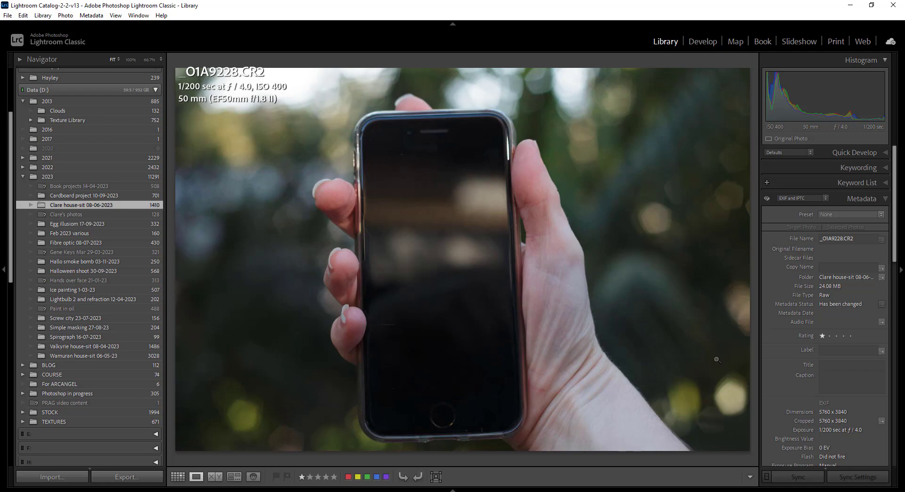
click(65, 16)
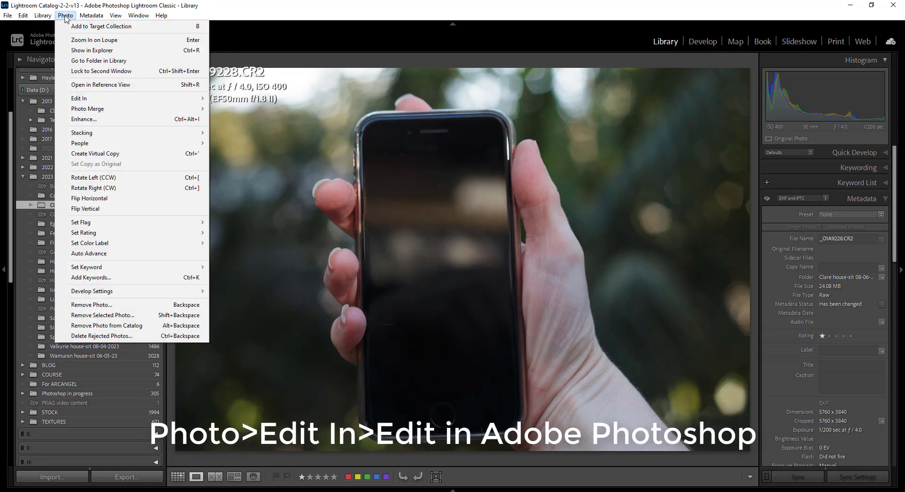
mouse_move(94, 95)
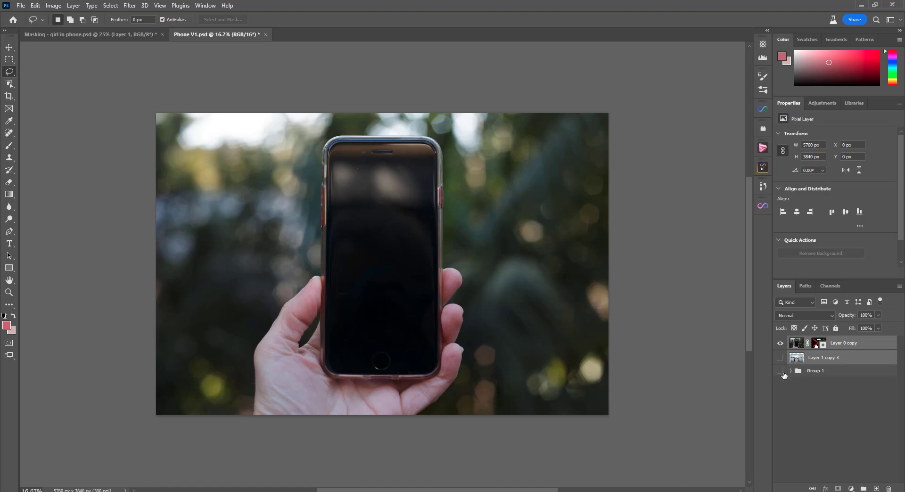
Step: Switch to Photoshop and show Group 1 with Layer 0 copy hidden in Phone V1.psd to view the jetty composite
click(781, 372)
click(780, 345)
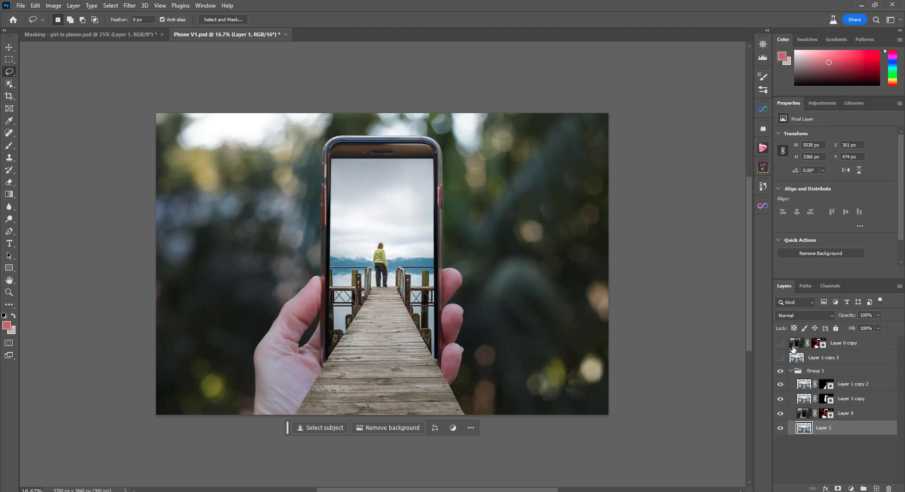
Step: Switch to Lightroom Classic and open the cat photo _O1A9247.CR2 for editing in Photoshop
key(alt+Tab)
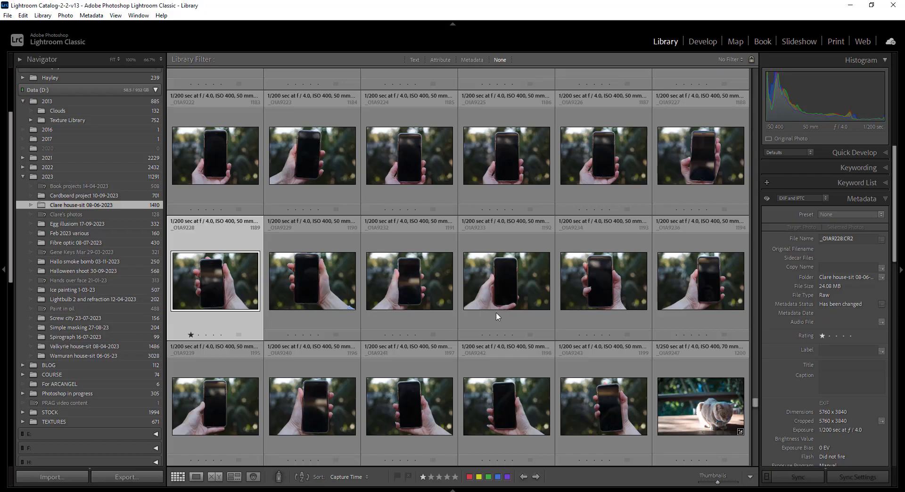
scroll(610, 260, down, 1)
scroll(611, 260, down, 1)
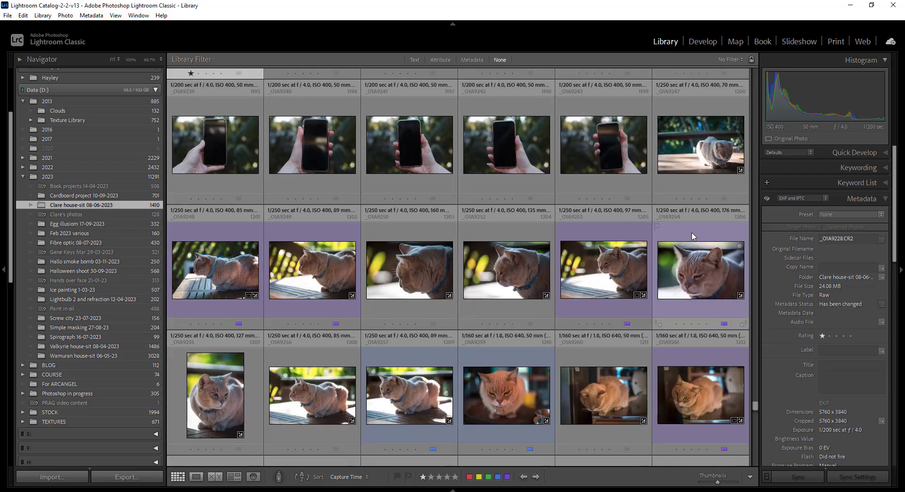
double_click(691, 158)
click(66, 16)
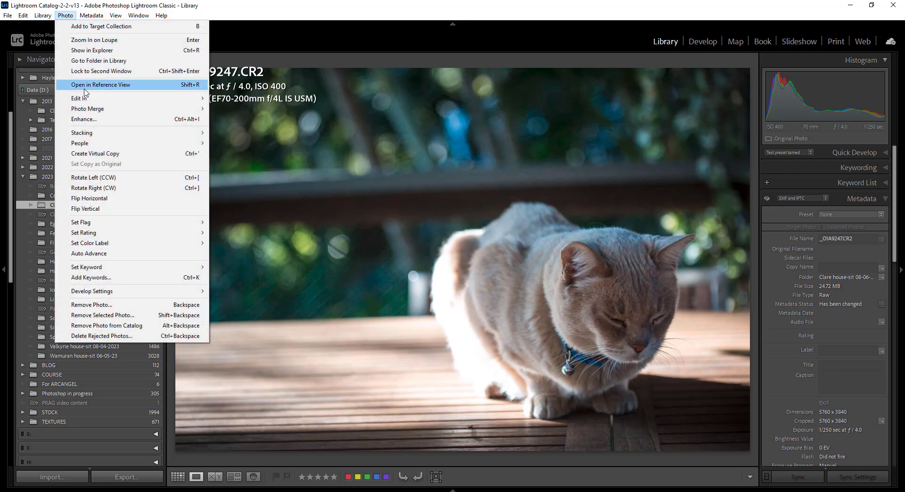
mouse_move(132, 98)
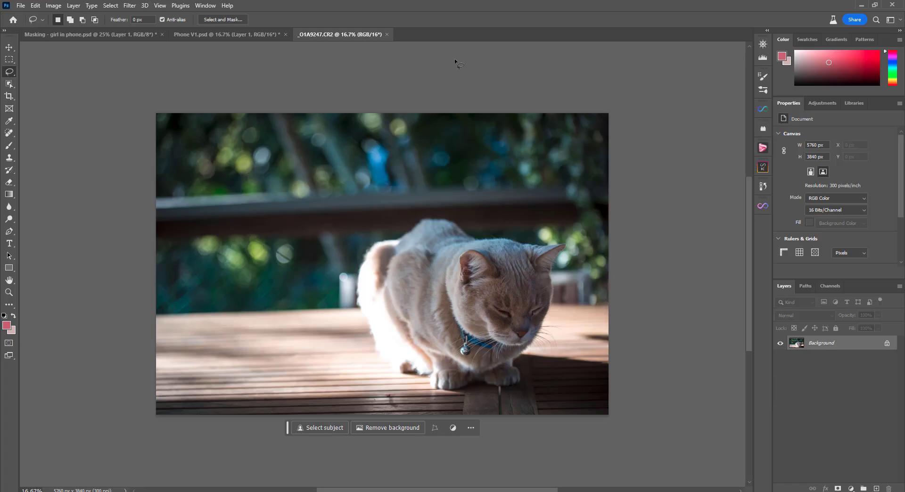
Step: Copy the cat photo into Phone V1.psd as a new layer with the Move tool and align it to the canvas
key(v)
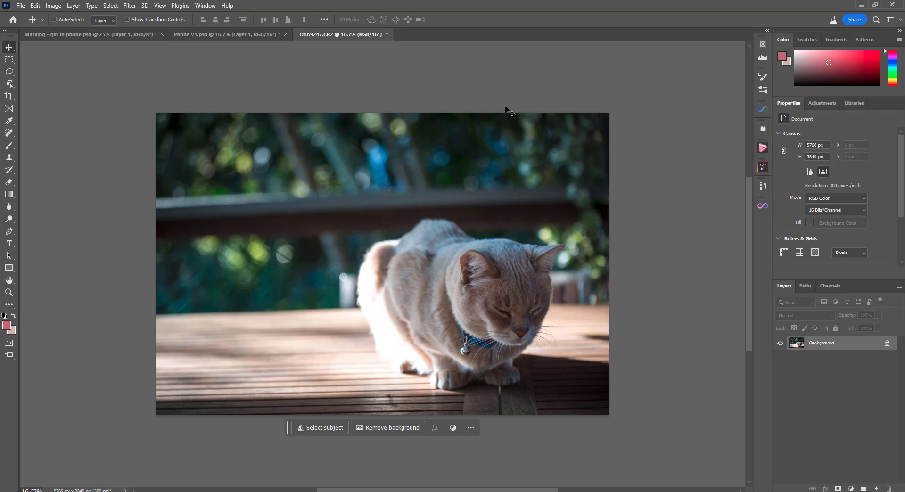
click(249, 36)
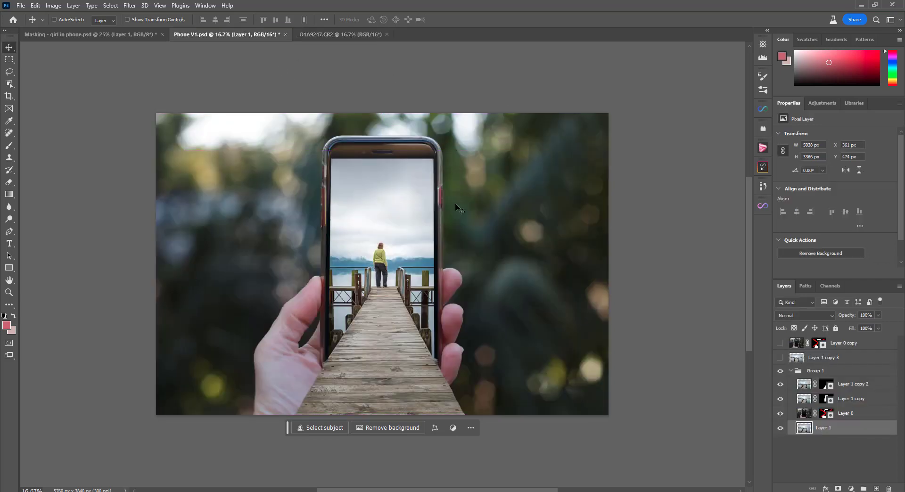
key(ctrl+Tab)
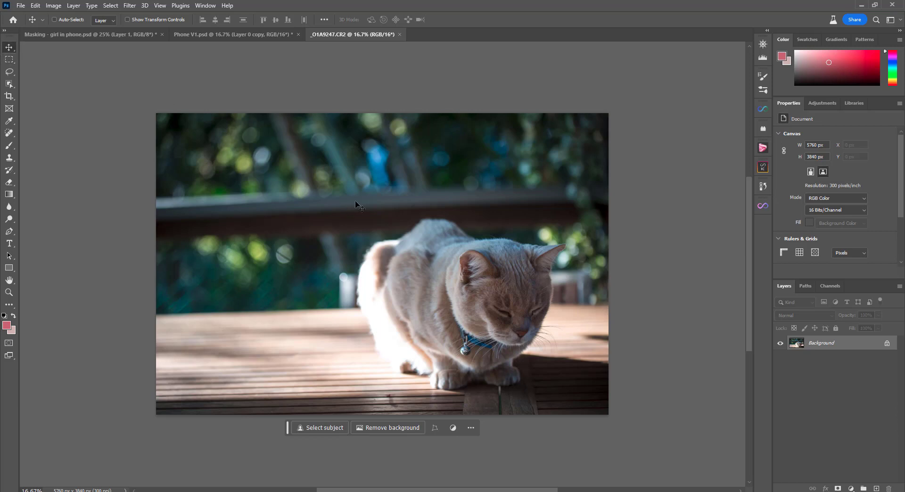
click(254, 37)
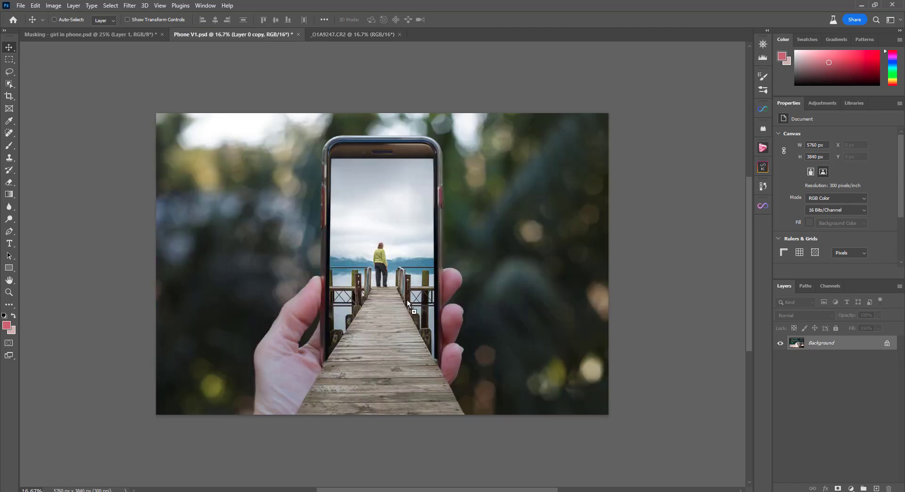
drag(406, 265, 406, 261)
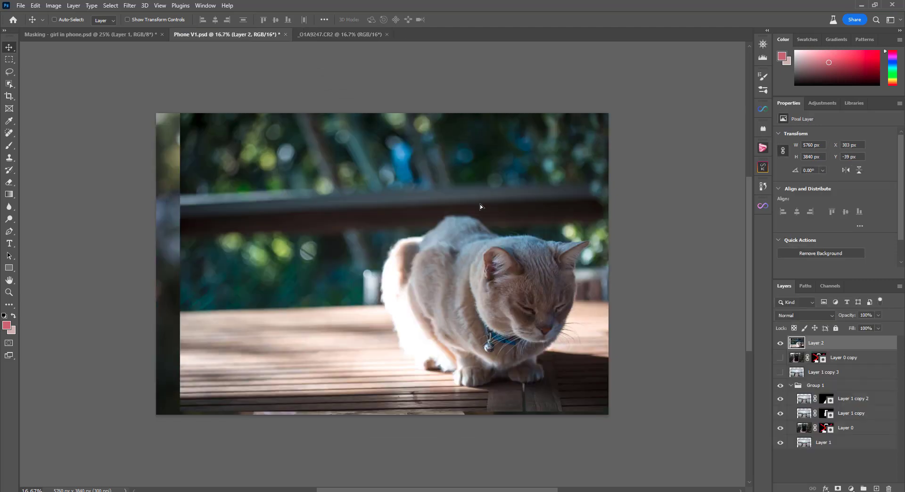
drag(481, 208, 465, 198)
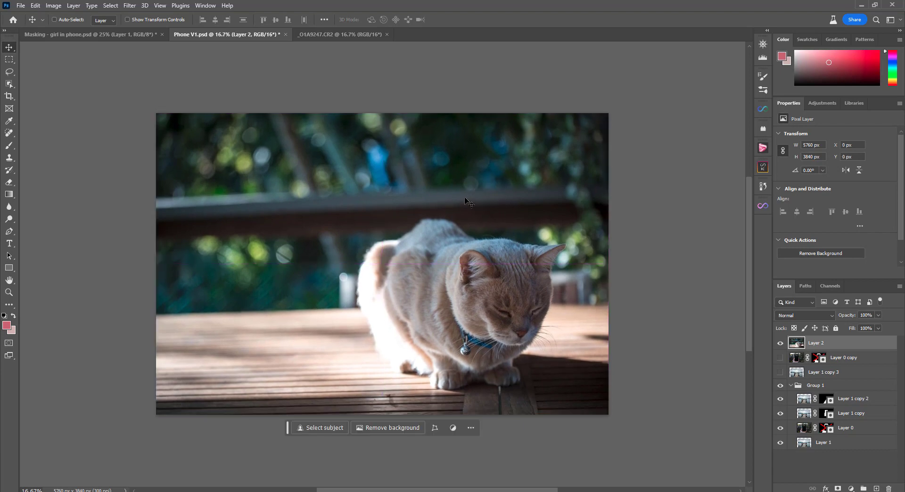
Step: Try resizing the cat layer from its corner with Free Transform
key(ctrl+t)
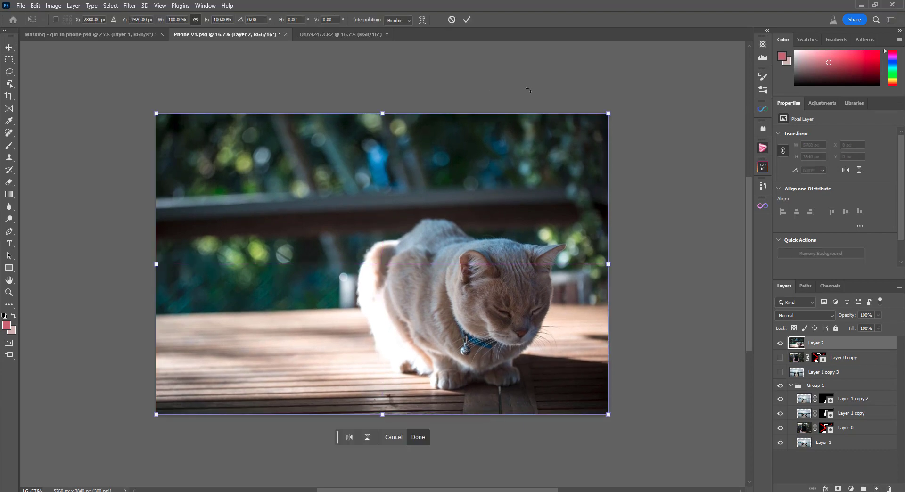
mouse_move(607, 113)
mouse_down()
mouse_move(495, 189)
mouse_move(571, 134)
mouse_move(535, 158)
mouse_move(609, 131)
mouse_move(608, 113)
mouse_up()
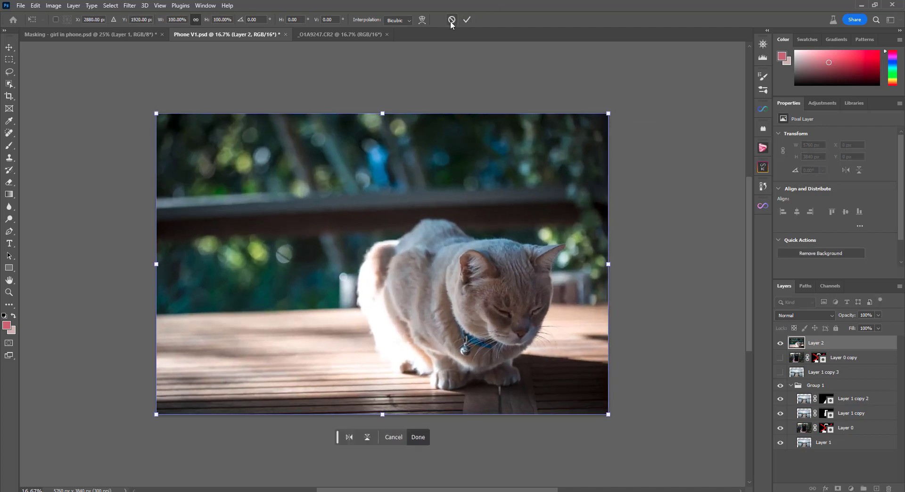
click(467, 19)
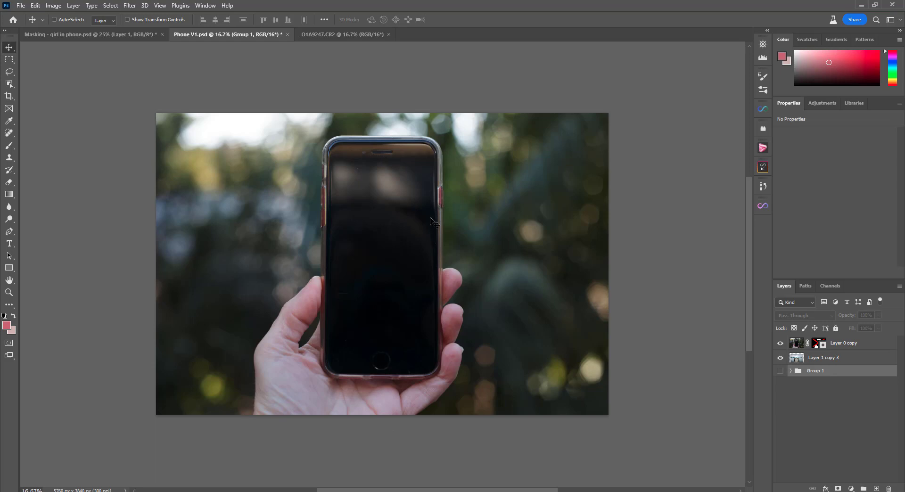
Step: Enable the mask on Layer 0 copy to preview the cut-out phone, and disable it again
shift+click(816, 348)
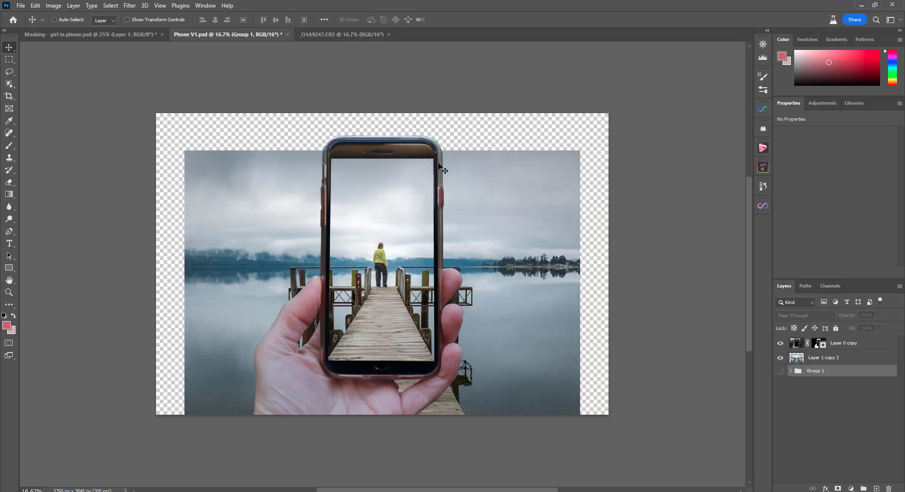
shift+click(817, 345)
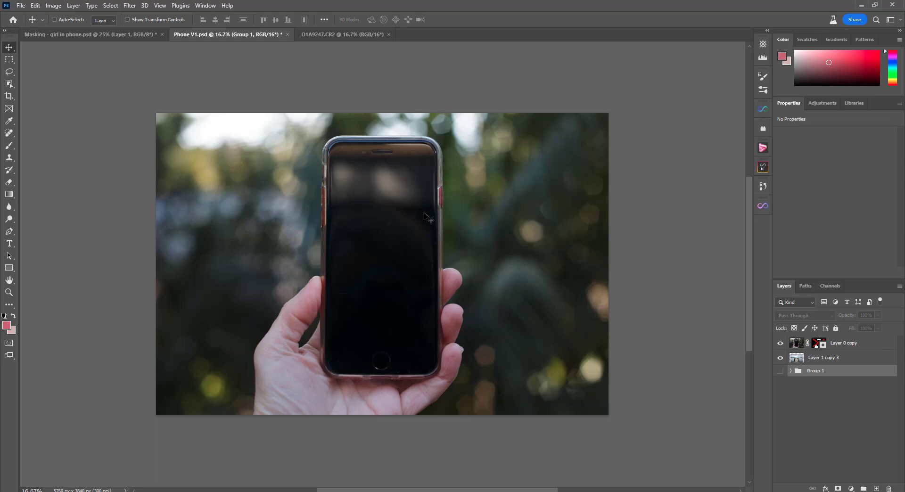
Step: Start a Pen tool path along the phone's top edge and around its upper-right corner
key(p)
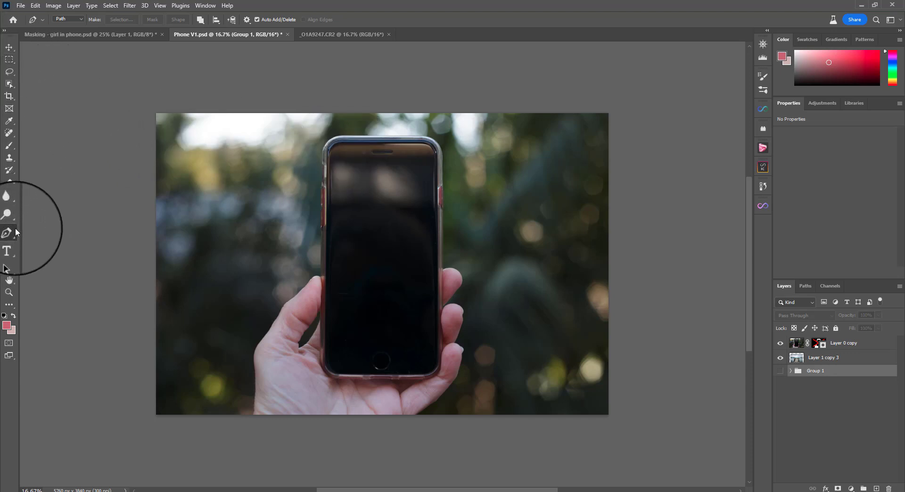
click(333, 142)
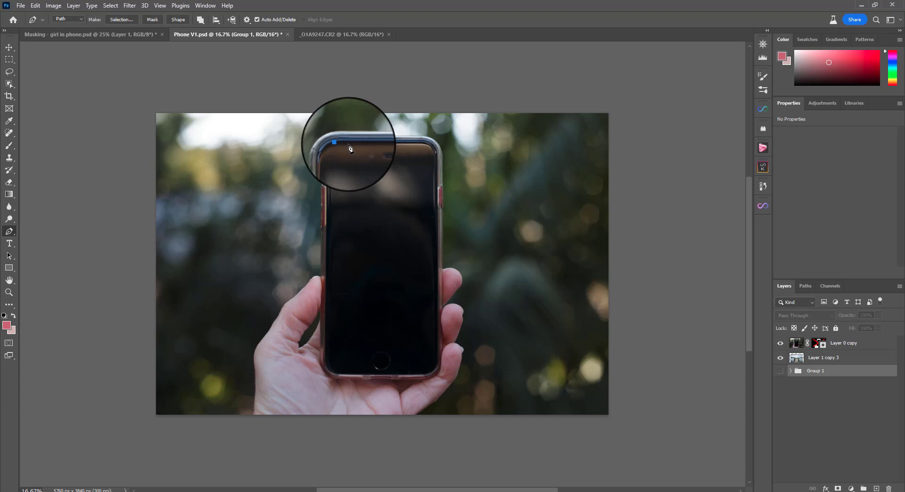
click(350, 143)
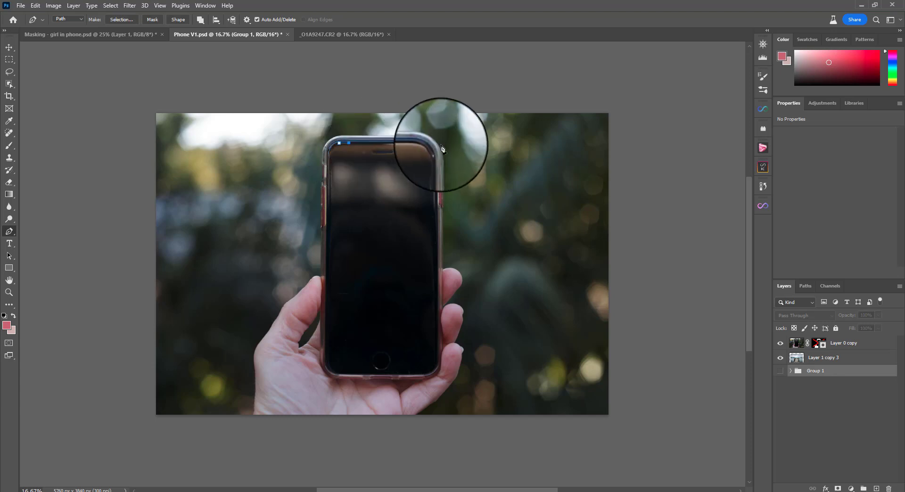
click(424, 142)
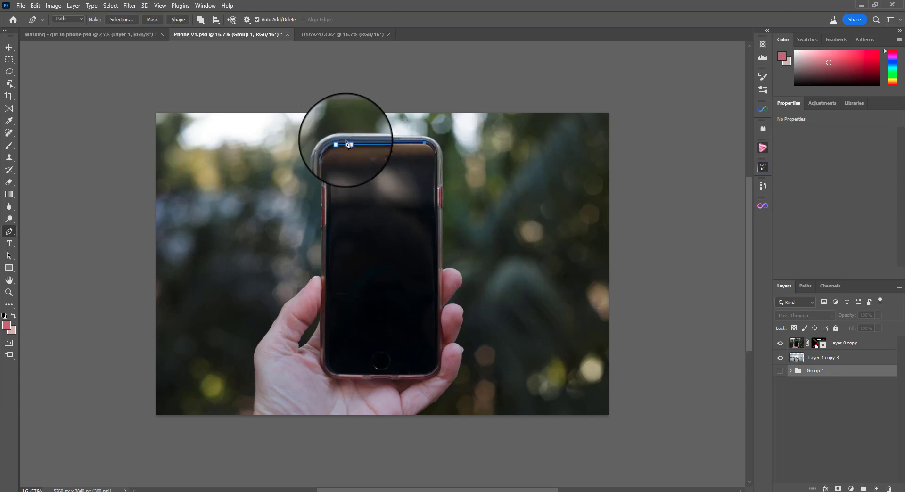
click(426, 141)
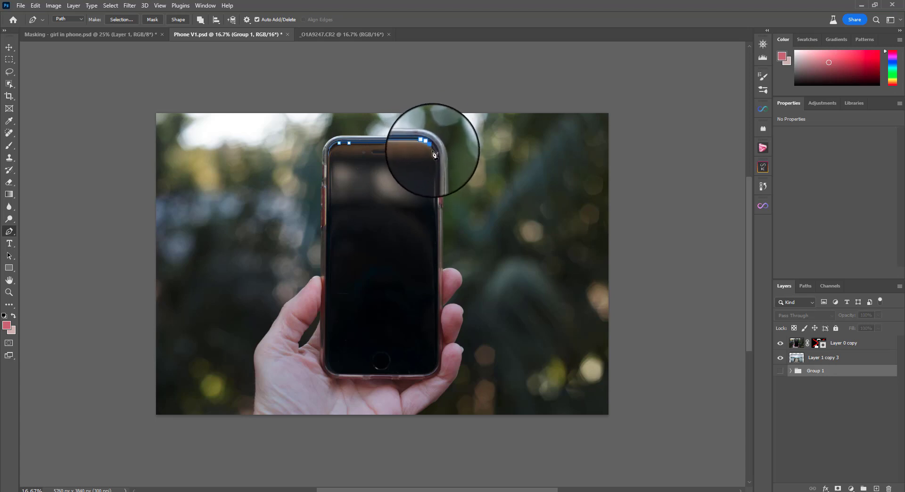
click(433, 150)
click(436, 155)
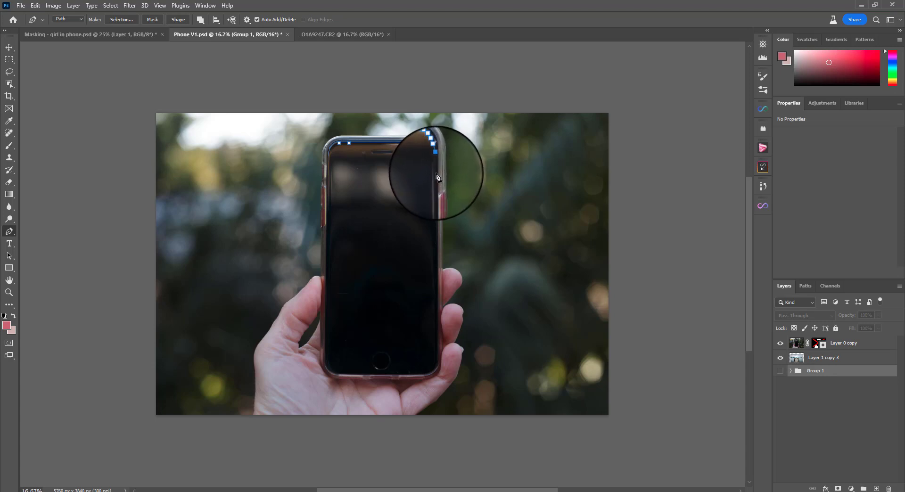
Step: Continue the path with anchor points down the phone's right edge to near its lower corner
click(437, 172)
click(437, 188)
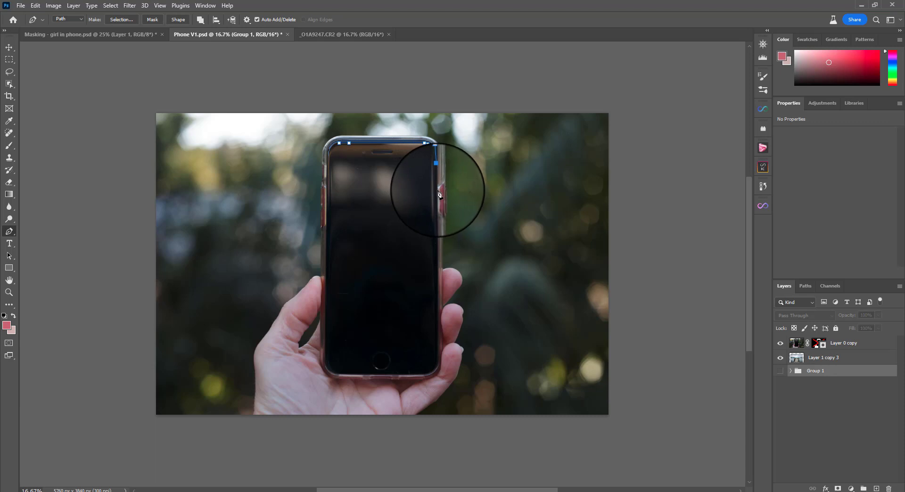
click(437, 255)
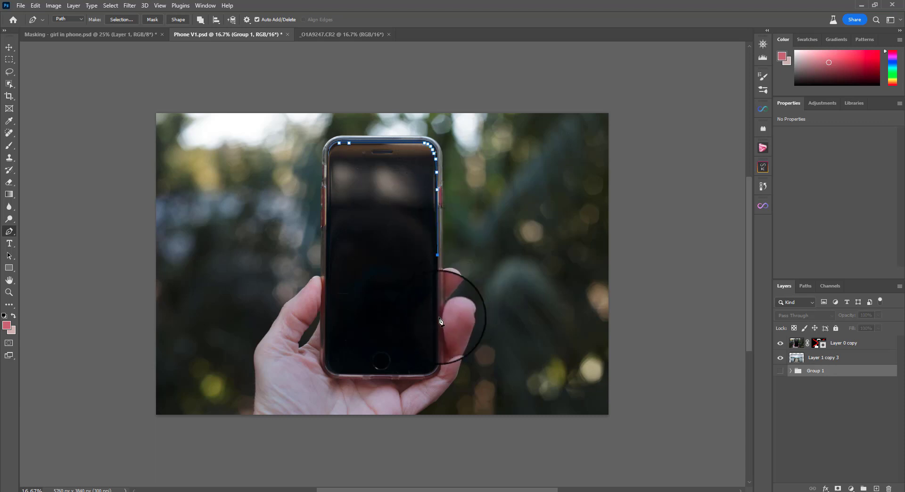
click(445, 353)
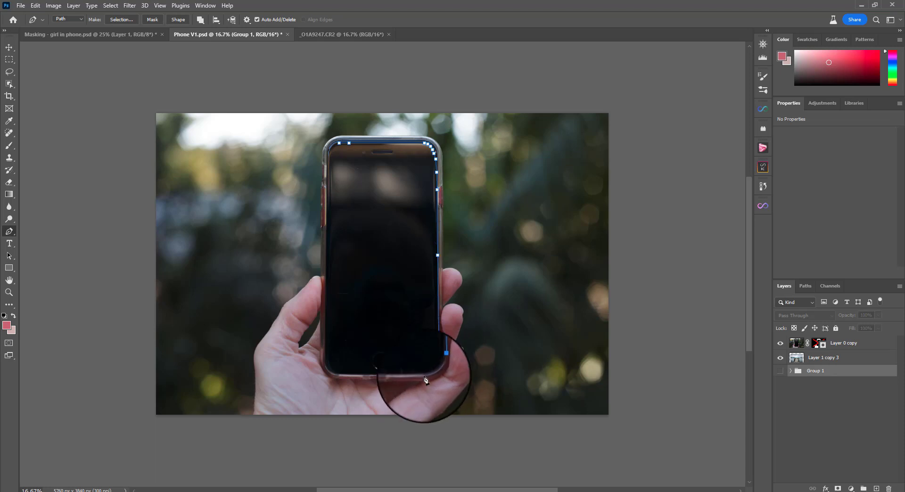
Step: Curve the path around the phone's lower-right corner and extend it along the bottom edge
drag(434, 375, 413, 378)
click(410, 376)
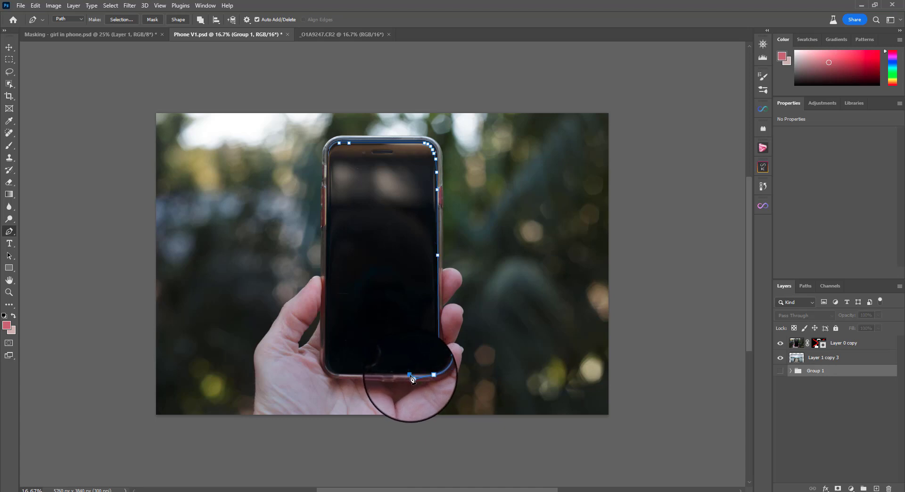
click(382, 376)
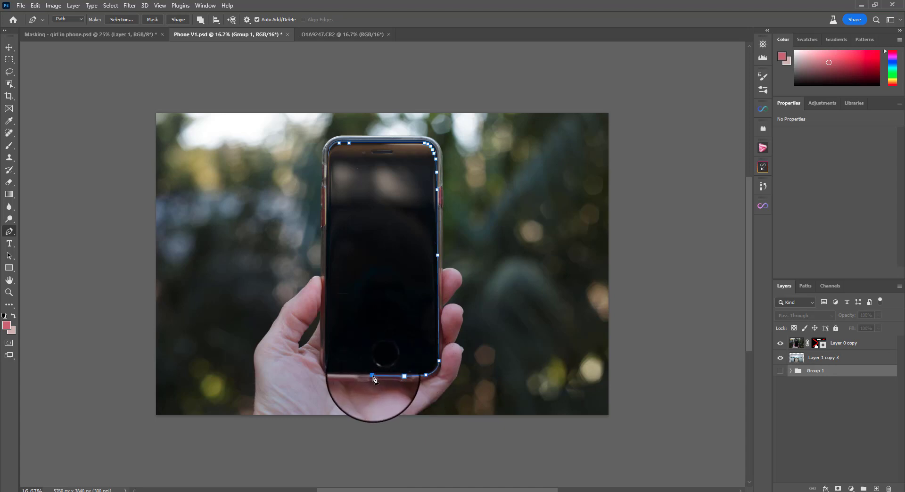
click(364, 381)
click(335, 380)
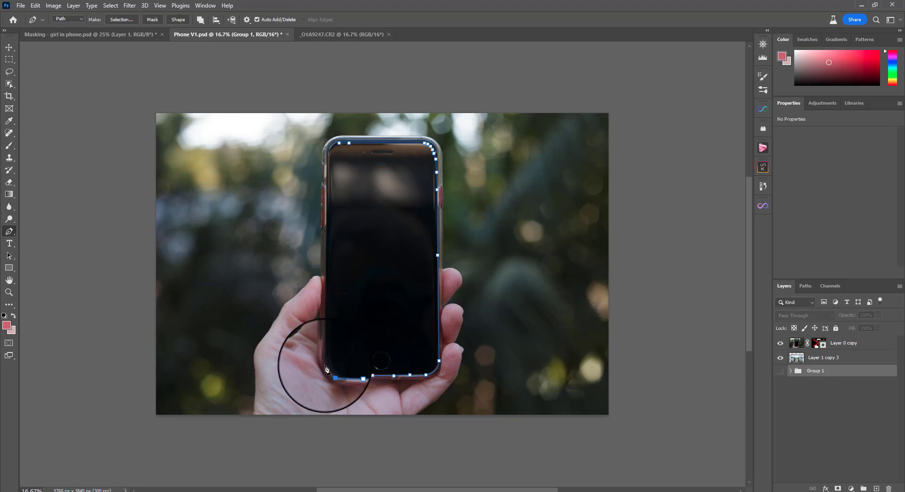
Step: Continue the Pen tool path around the phone's lower-left corner and partway up its left edge
click(324, 365)
drag(324, 361, 324, 358)
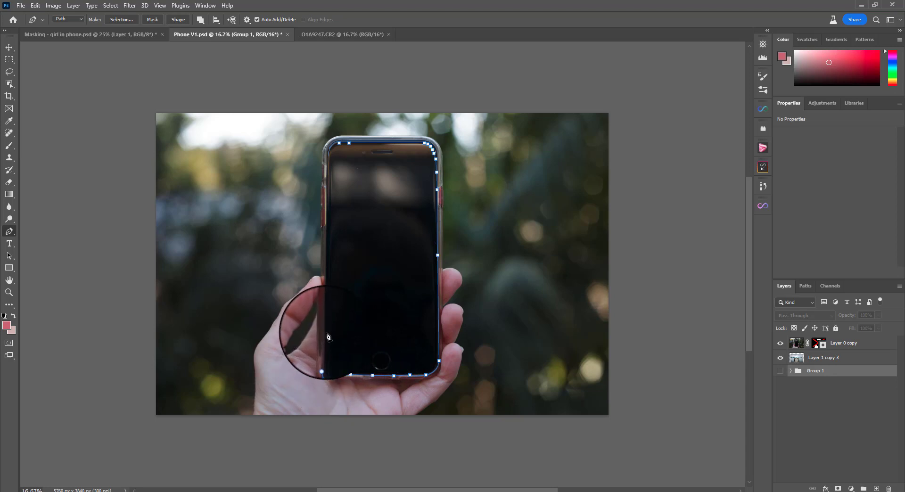
click(326, 332)
click(327, 299)
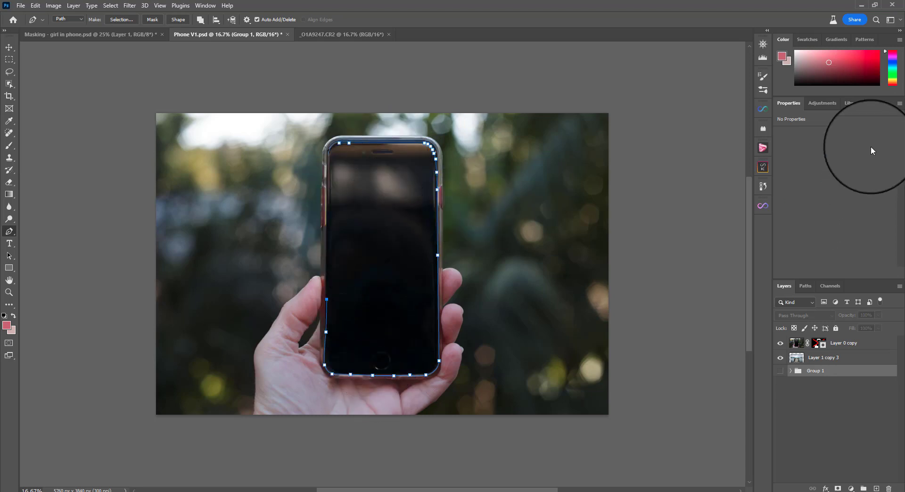
Step: Revert the document history to the state before the detailed phone outline path was started
click(763, 187)
scroll(739, 234, up, 5)
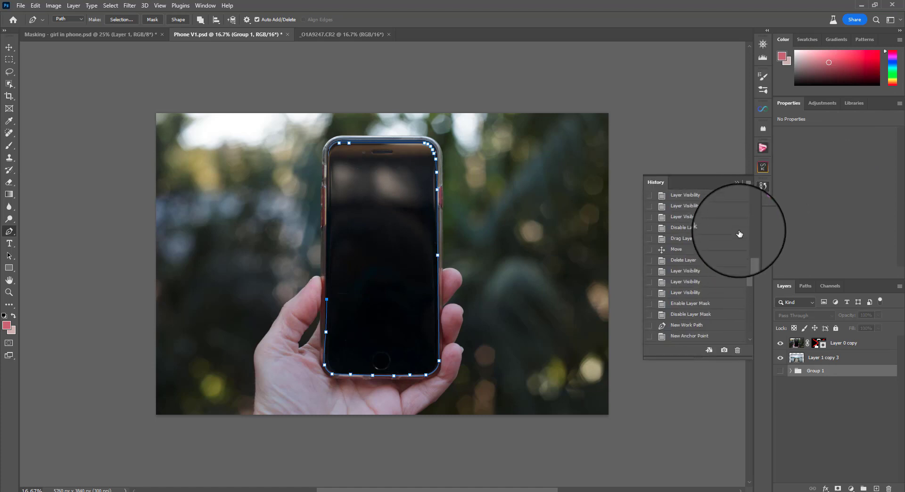
click(704, 249)
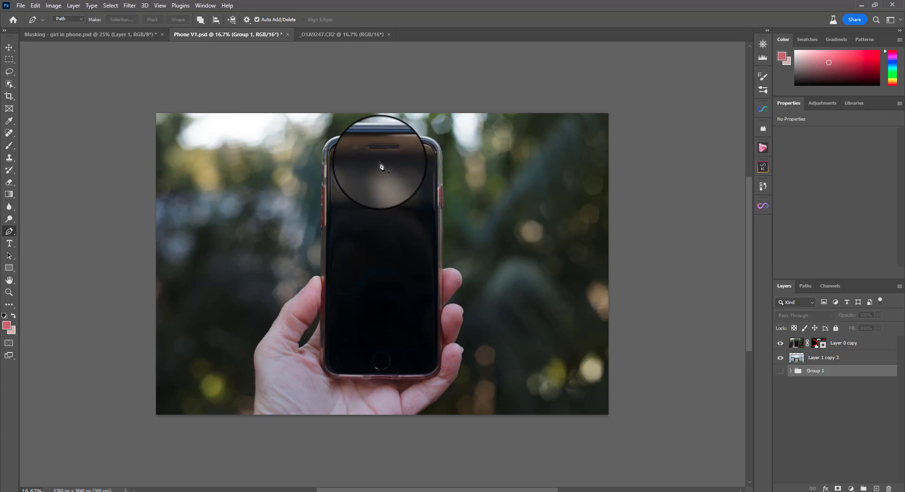
Step: Draw a closed four-point Pen tool path around the phone's screen area, between the earpiece strip and the home button
click(329, 158)
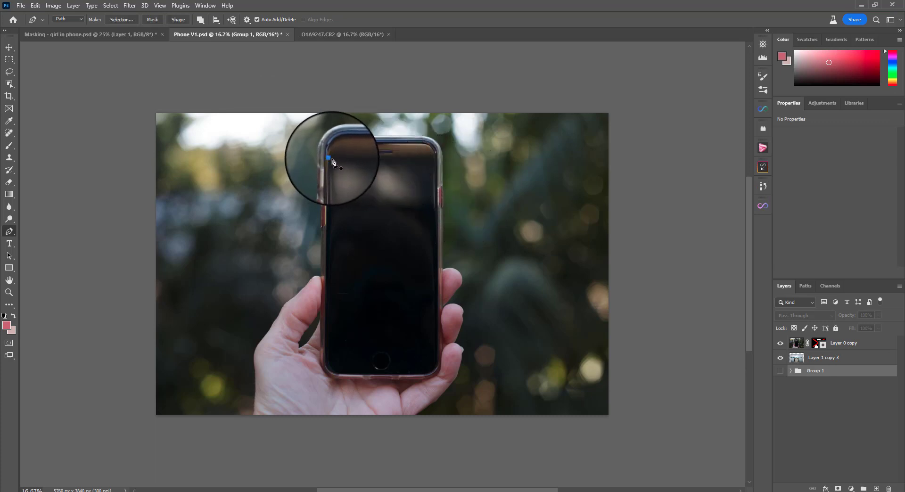
click(436, 159)
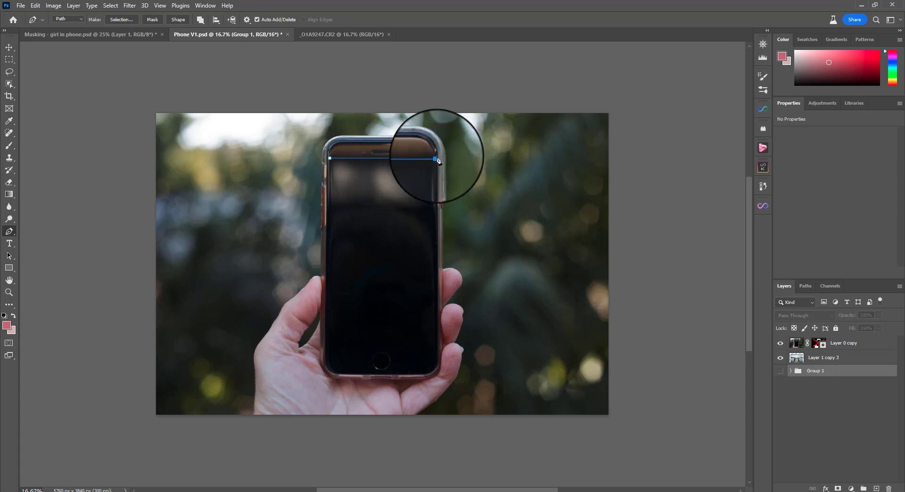
click(433, 159)
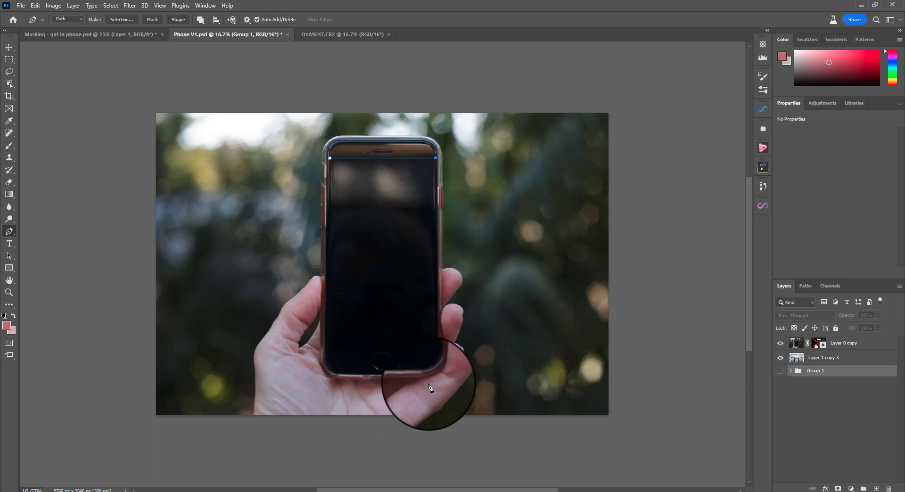
click(438, 360)
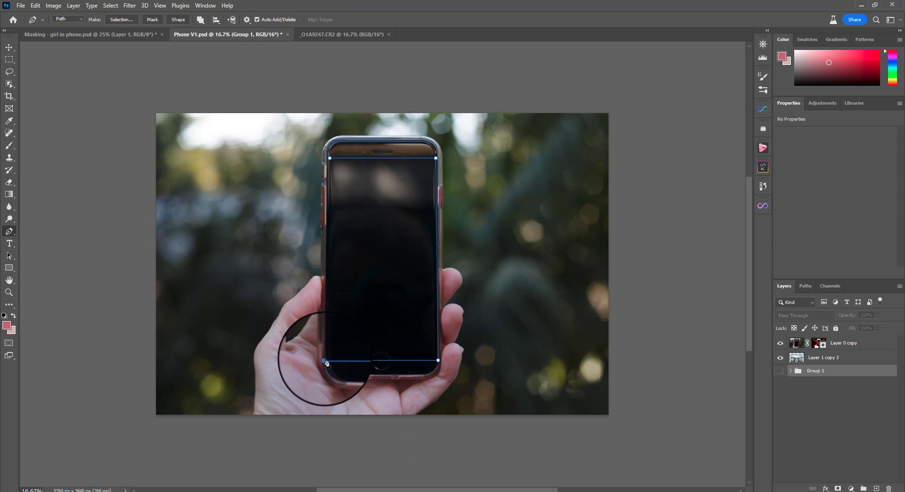
click(329, 158)
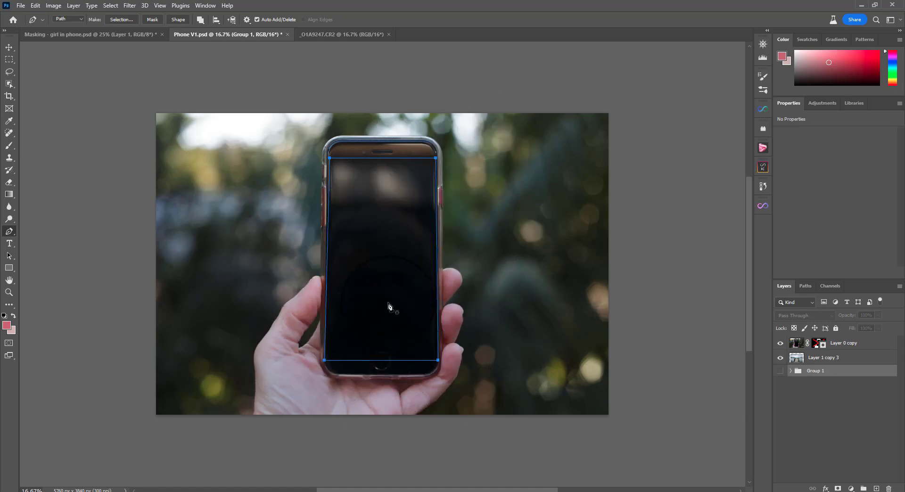
Step: Convert the closed path around the phone screen into a new anti-aliased selection
key(z)
click(442, 335)
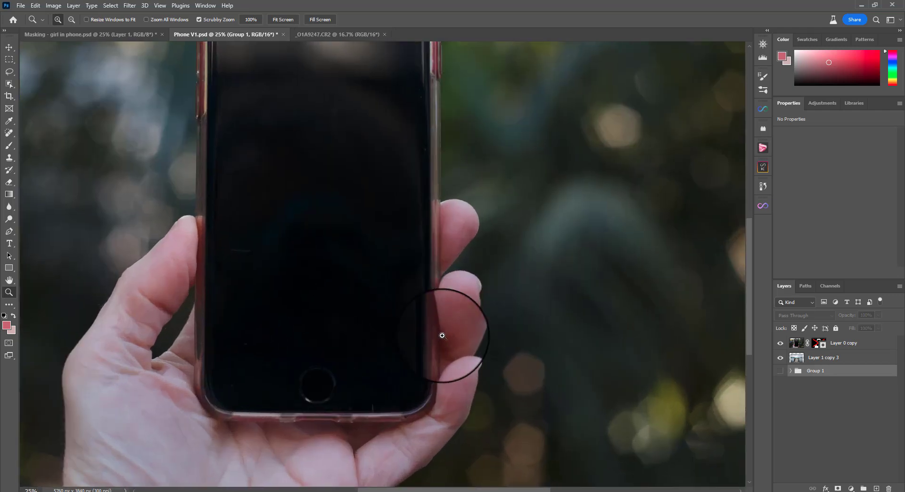
click(442, 335)
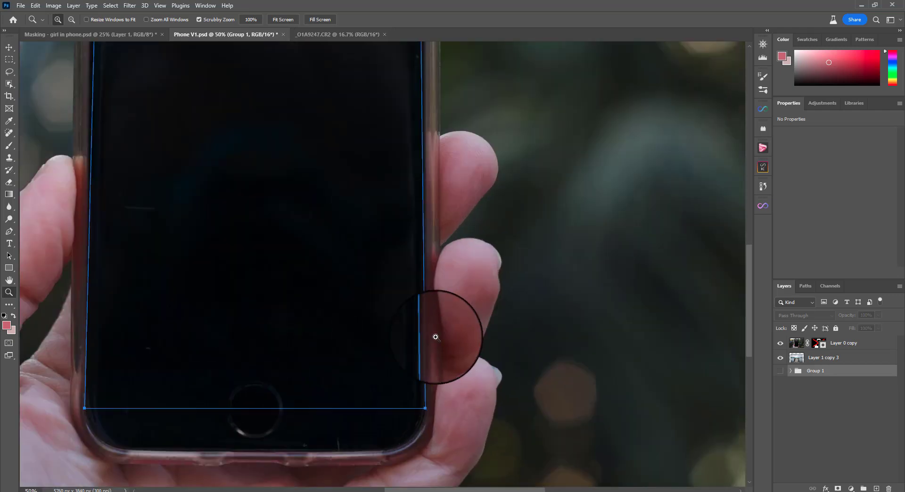
alt+click(442, 234)
alt+click(441, 234)
alt+click(442, 234)
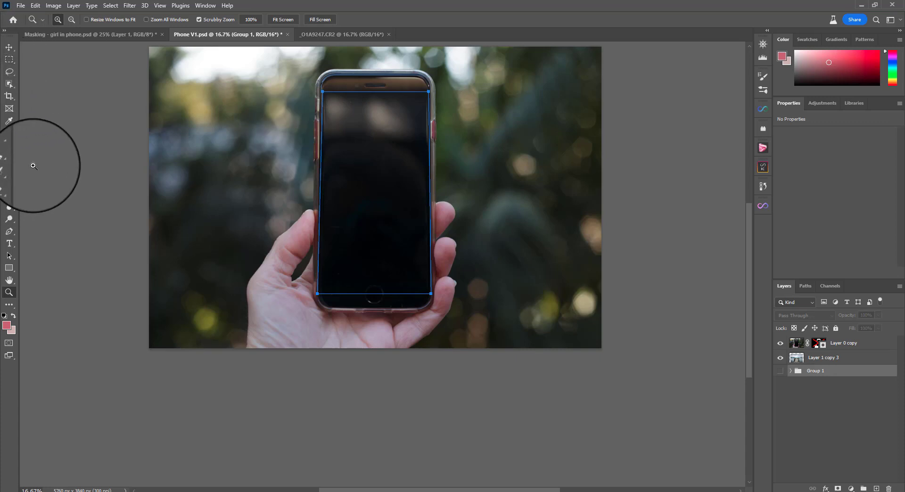
key(p)
right_click(377, 162)
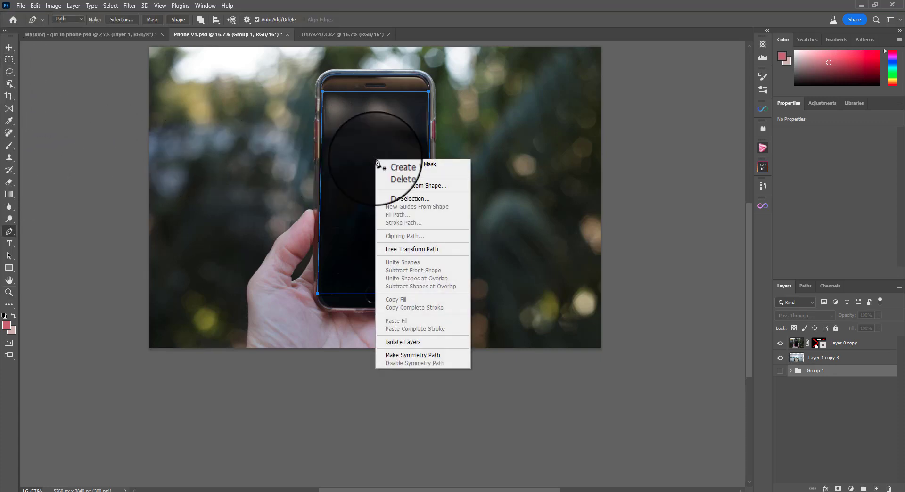
click(402, 200)
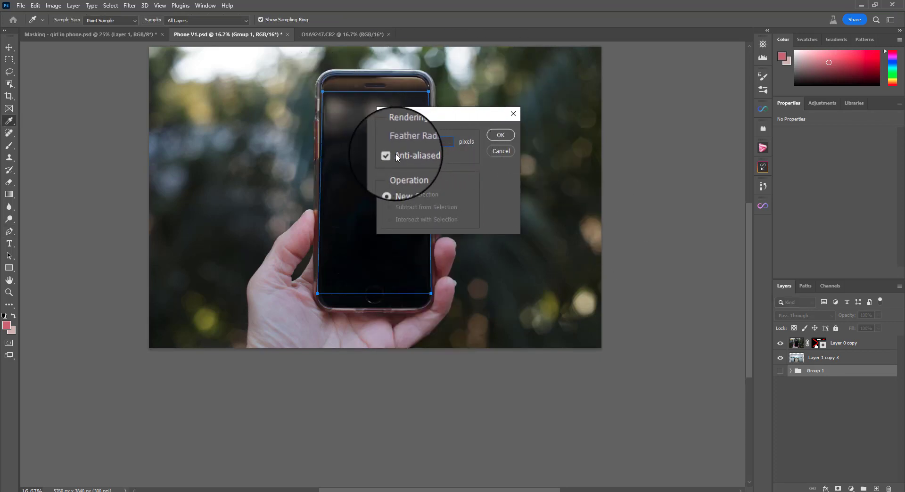
click(503, 135)
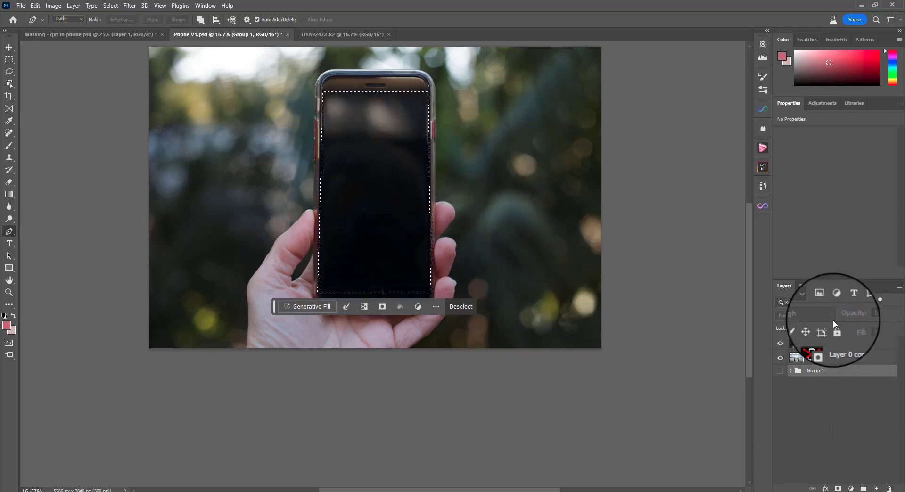
Step: Replace Layer 0 copy's mask with one made from the screen selection and invert it to show the jetty inside the phone
click(795, 348)
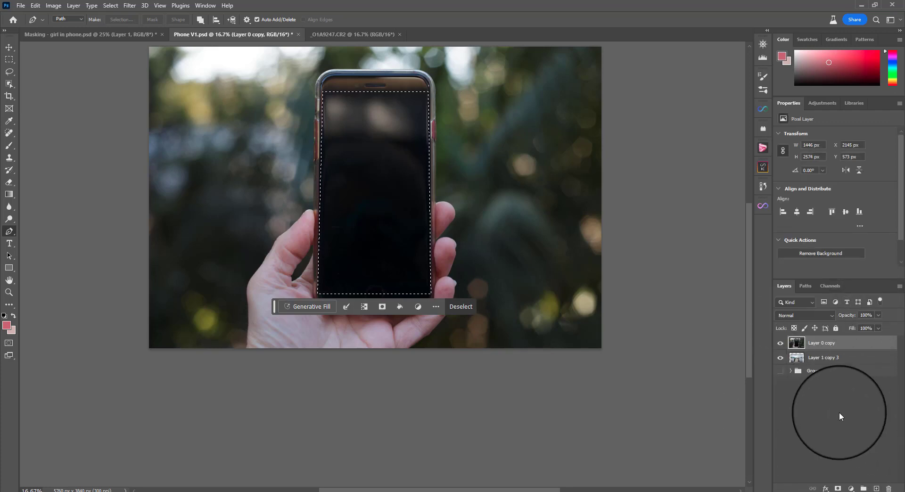
click(838, 488)
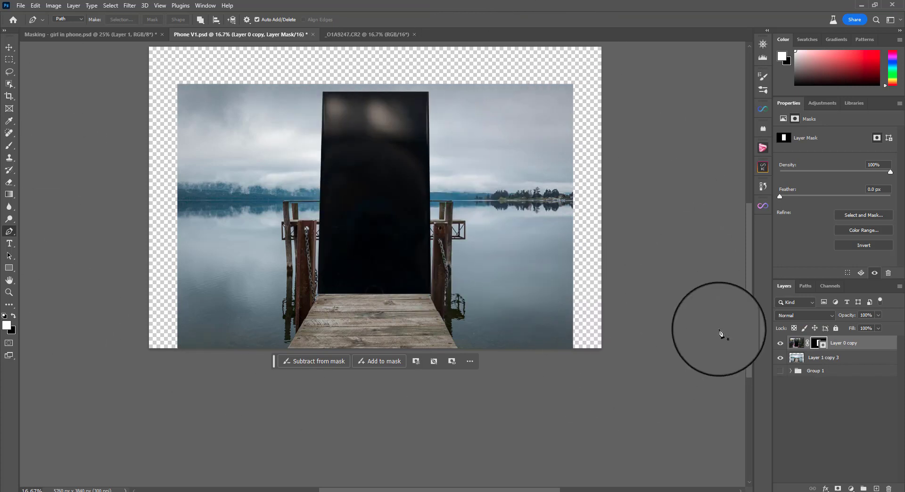
shift+click(813, 347)
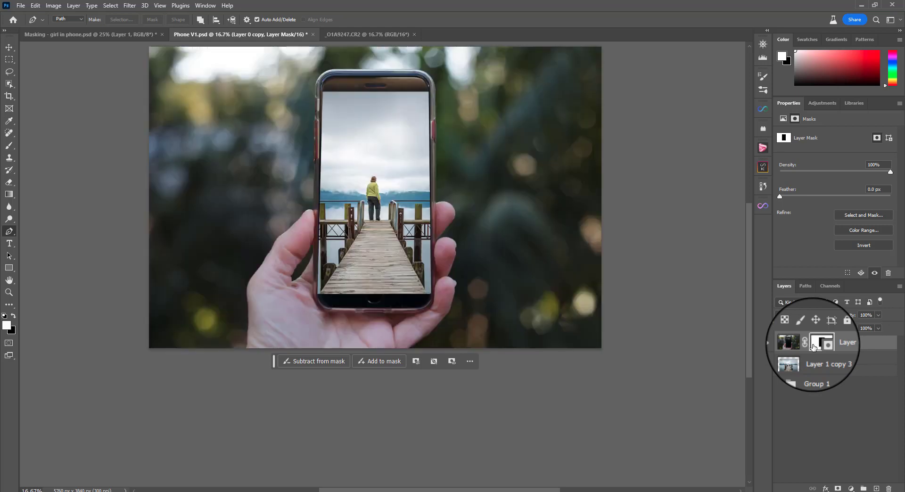
Step: Toggle the visibility of Layer 1 copy 3 to compare the phone screen with and without the jetty image
scroll(676, 283, up, 2)
scroll(668, 187, down, 1)
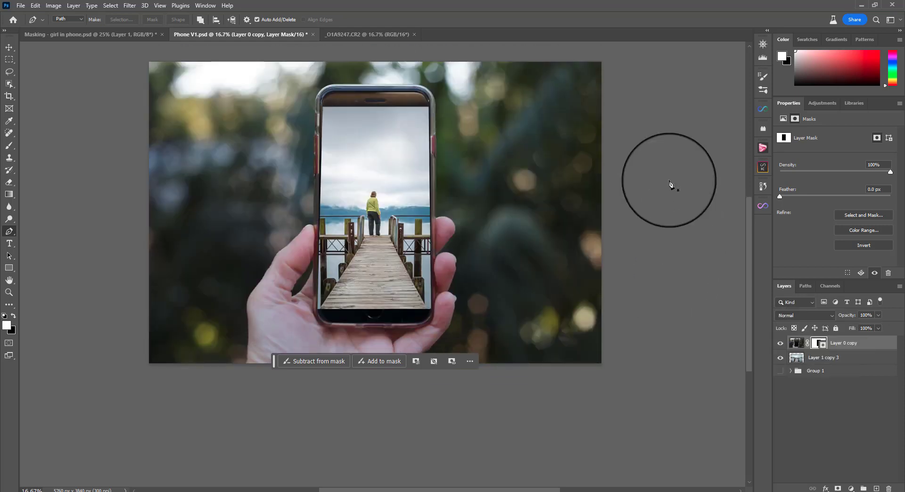
scroll(640, 148, up, 1)
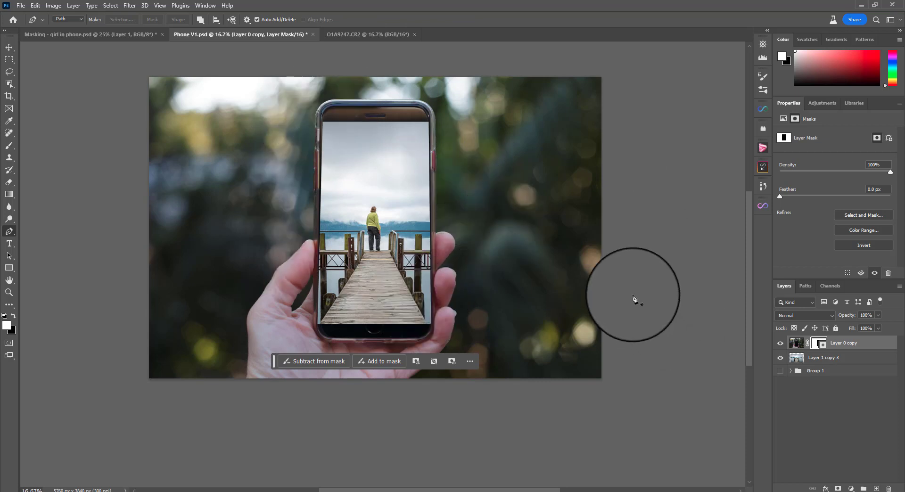
click(784, 359)
click(783, 359)
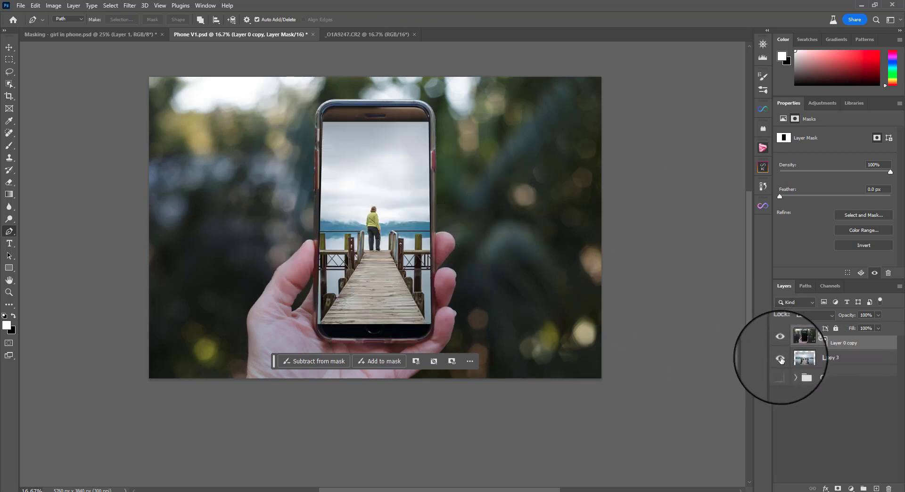
click(781, 360)
click(781, 360)
click(781, 360)
Step: Try reordering Layer 0 copy and Layer 1 copy 3 in the layer stack, and restore their original order
click(819, 360)
click(797, 344)
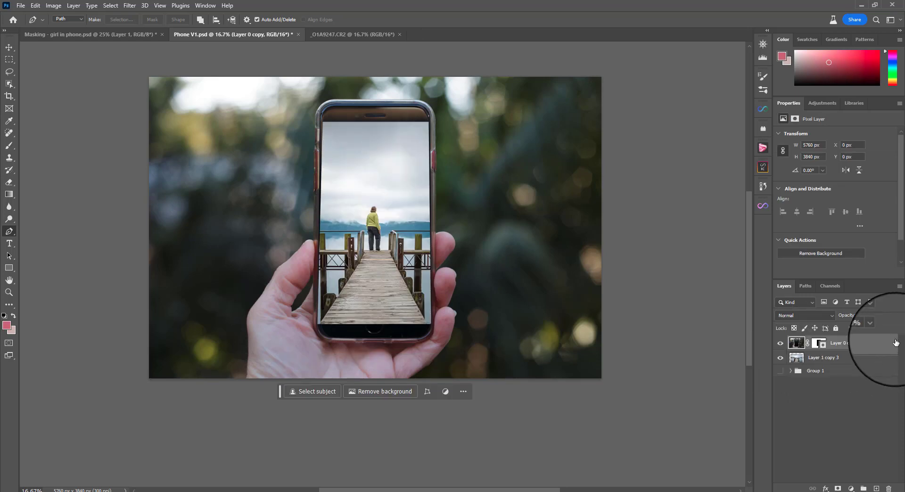
click(833, 359)
mouse_move(833, 360)
mouse_down()
mouse_move(825, 329)
mouse_move(847, 362)
mouse_up()
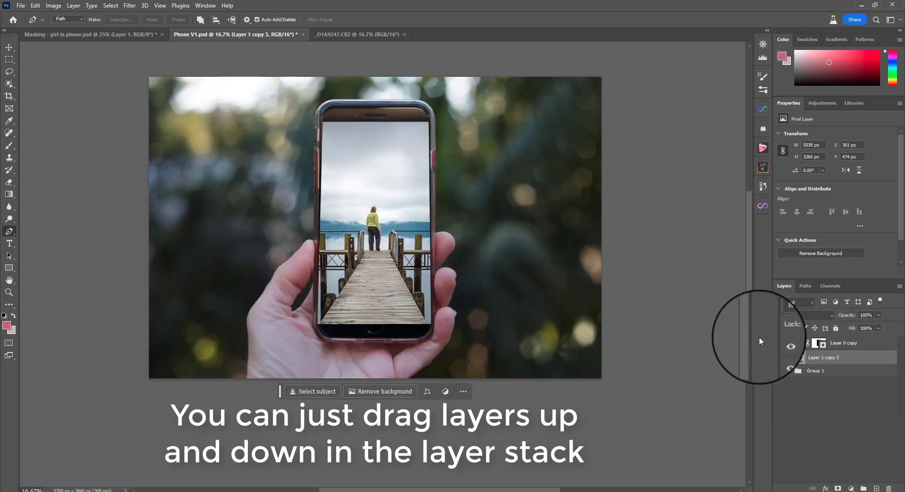
Step: Hide and show Layer 1 copy 3 and Layer 0 copy in turn to examine the full jetty image behind the phone
click(780, 358)
click(781, 358)
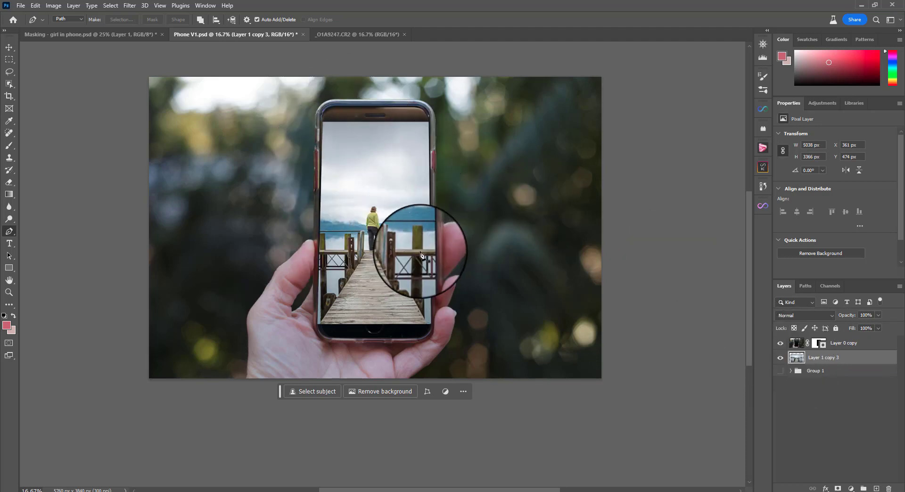
click(780, 343)
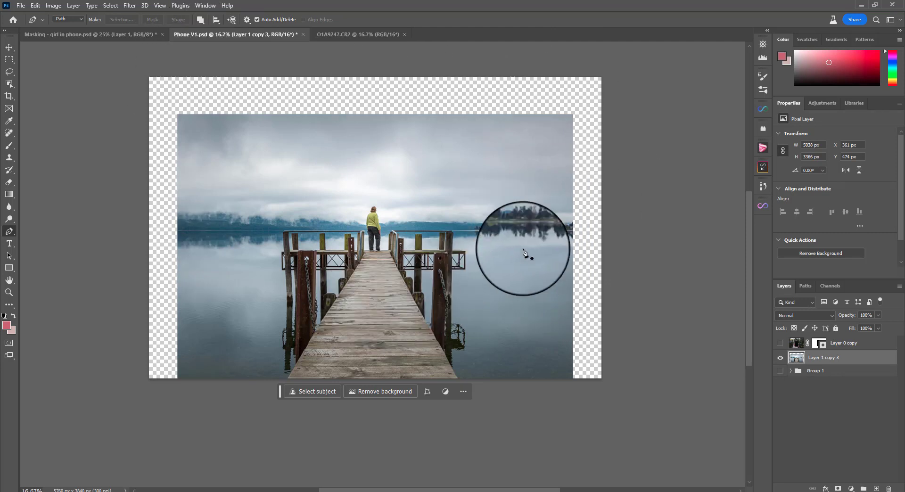
click(780, 348)
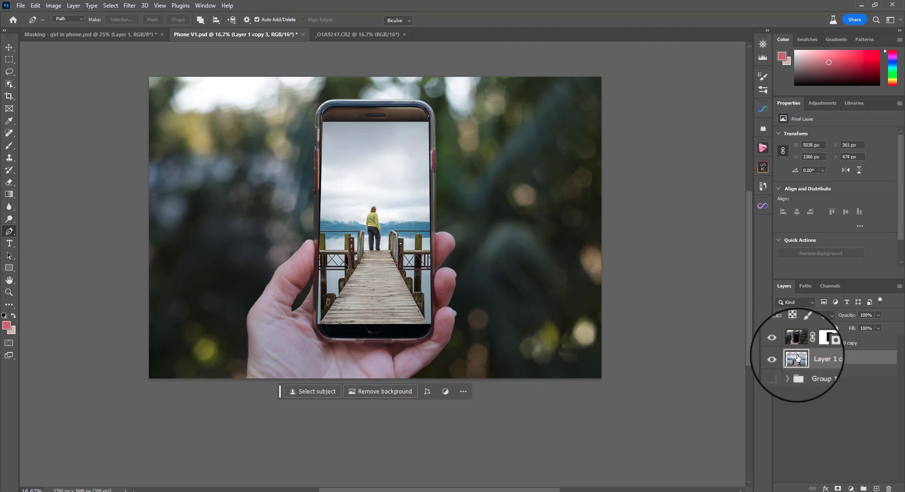
Step: Try scaling the jetty layer down to 91.59% with Free Transform and centring it behind the phone screen
key(ctrl+t)
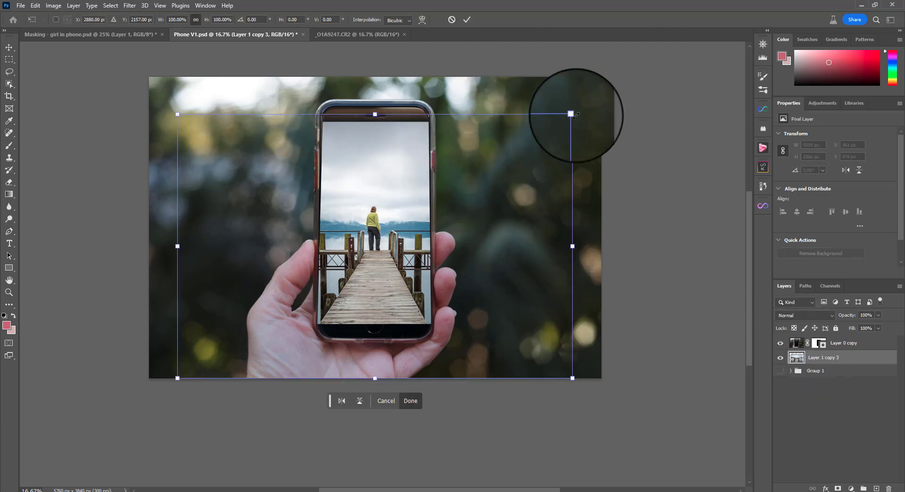
drag(572, 114, 546, 139)
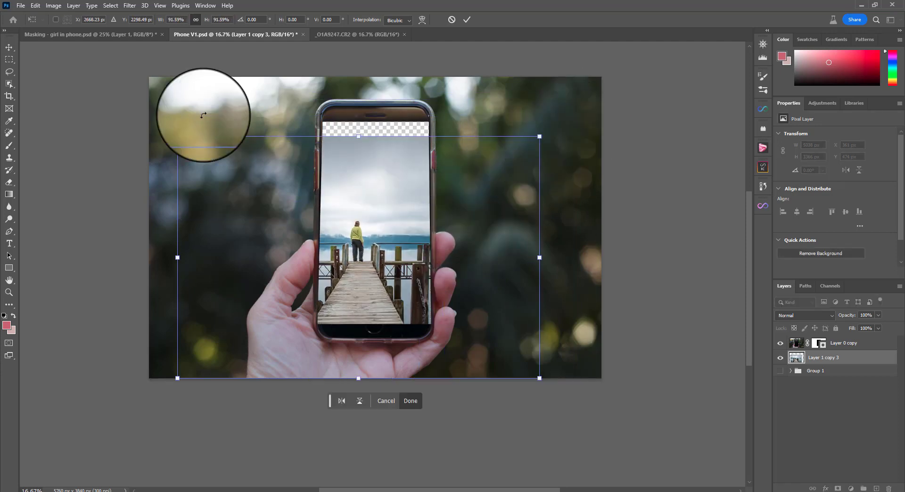
click(10, 47)
drag(363, 237, 404, 176)
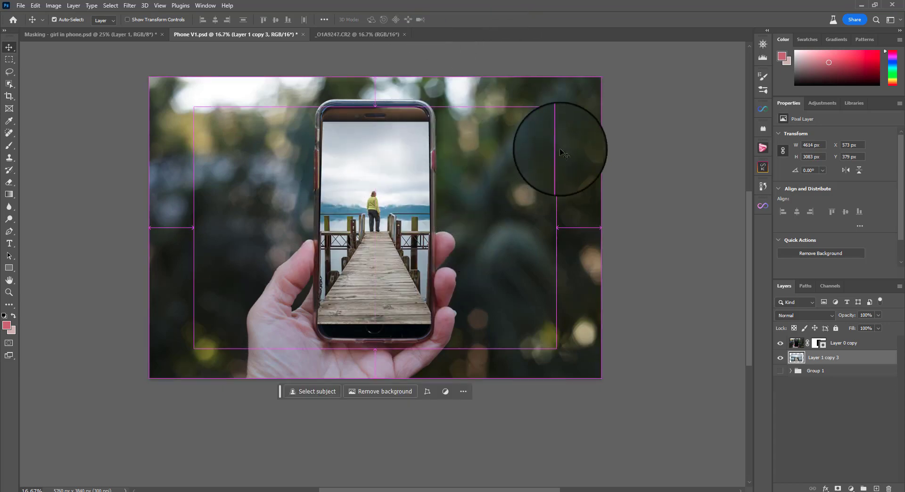
key(ctrl+t)
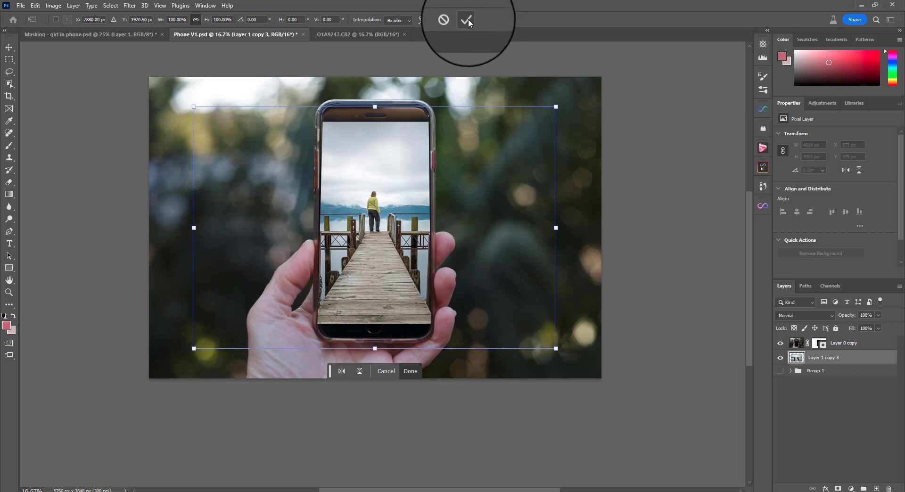
click(467, 21)
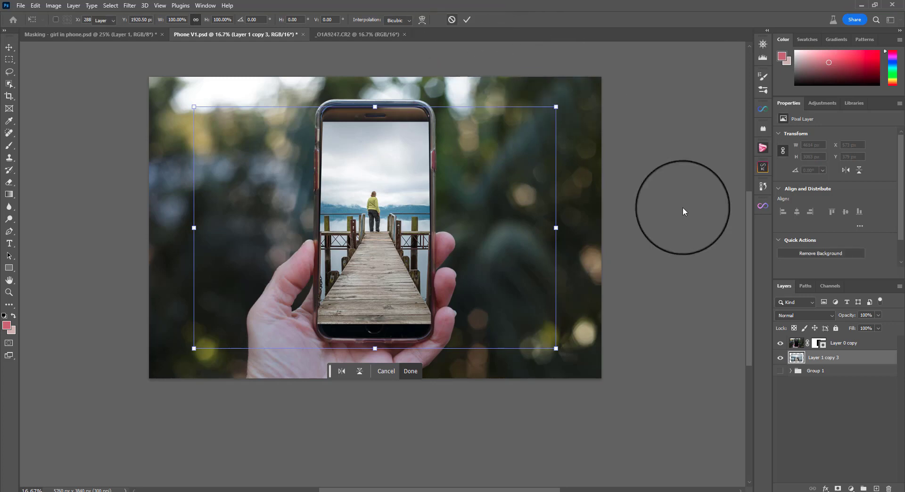
Step: Undo the jetty layer's scaling and move by reverting the history to the last layer visibility state
click(762, 186)
click(709, 318)
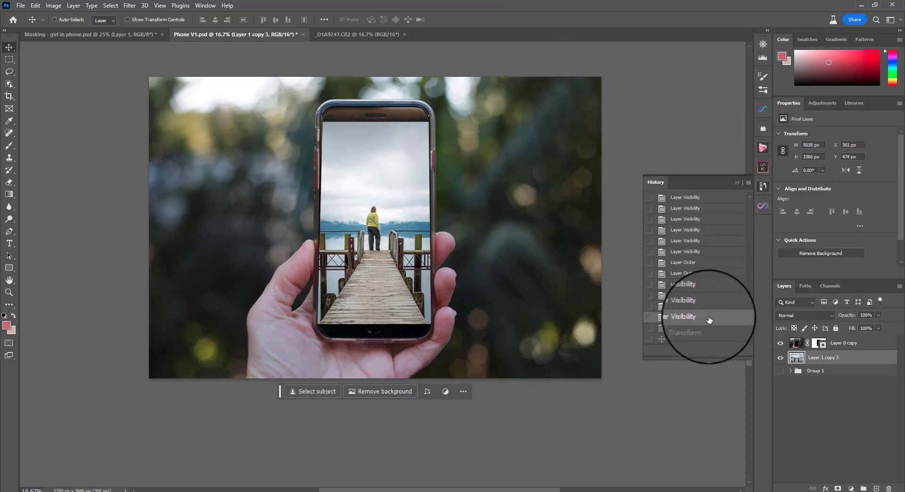
click(736, 185)
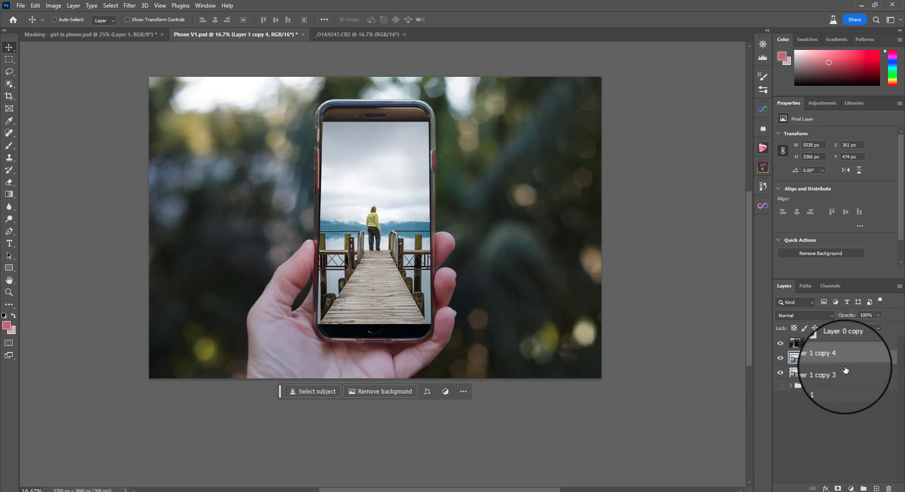
Step: Duplicate the jetty layer Layer 1 copy 3, place the duplicate above Layer 0 copy, and activate the Pen tool
drag(841, 359, 831, 338)
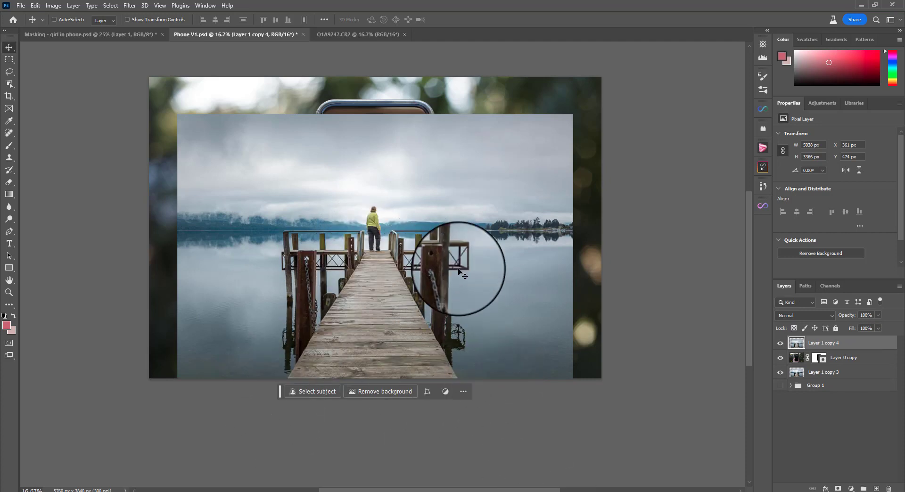
key(p)
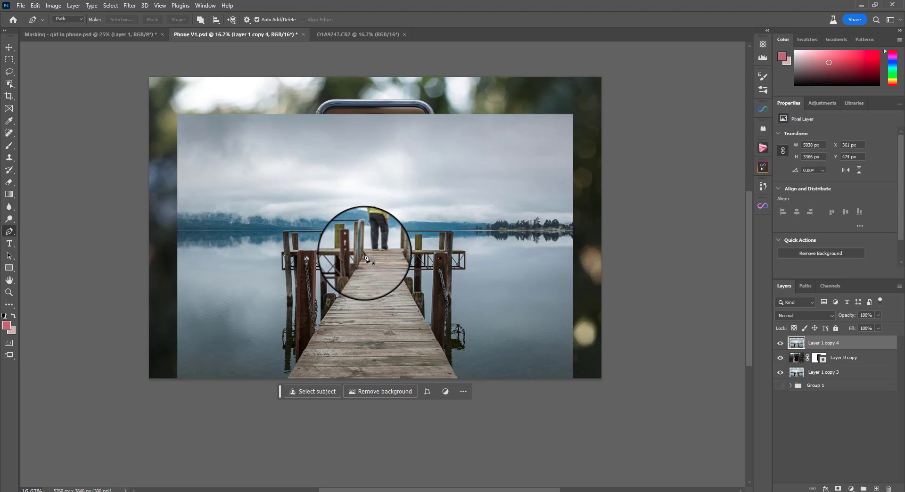
Step: Outline the jetty's wooden walkway on Layer 1 copy 4 with a closed Pen path and convert it to a selection
click(364, 254)
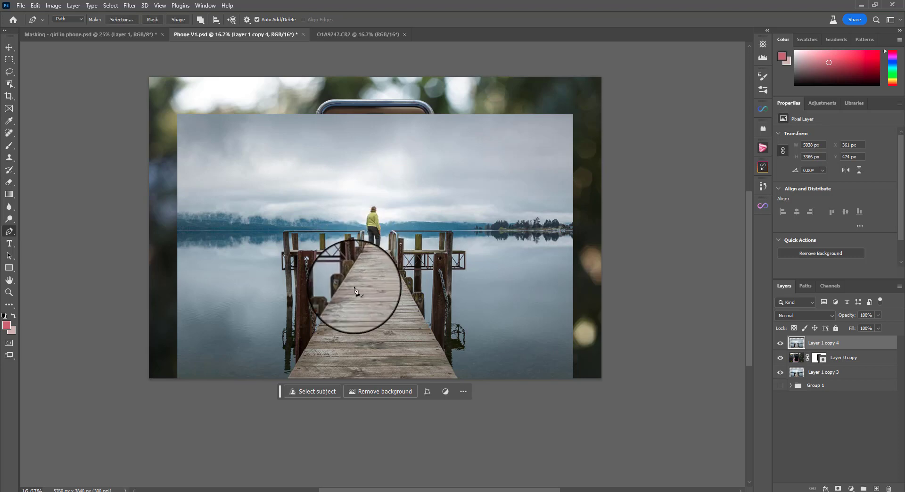
click(287, 381)
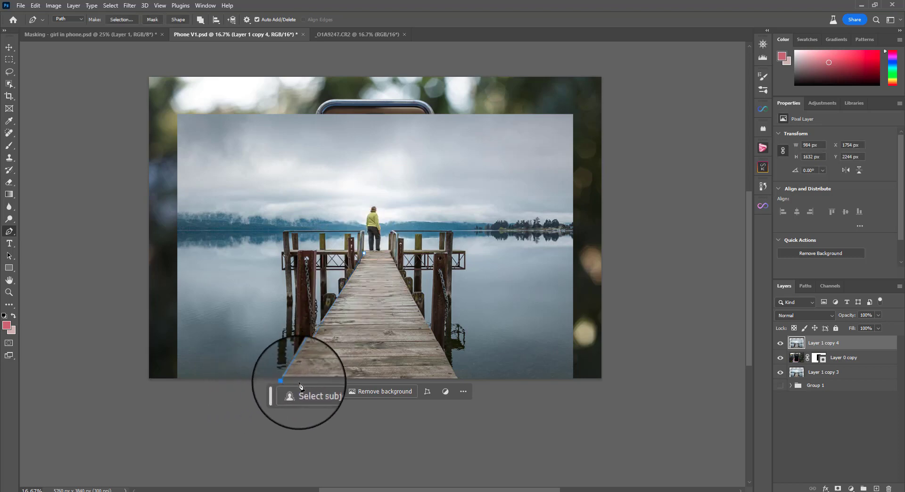
click(459, 381)
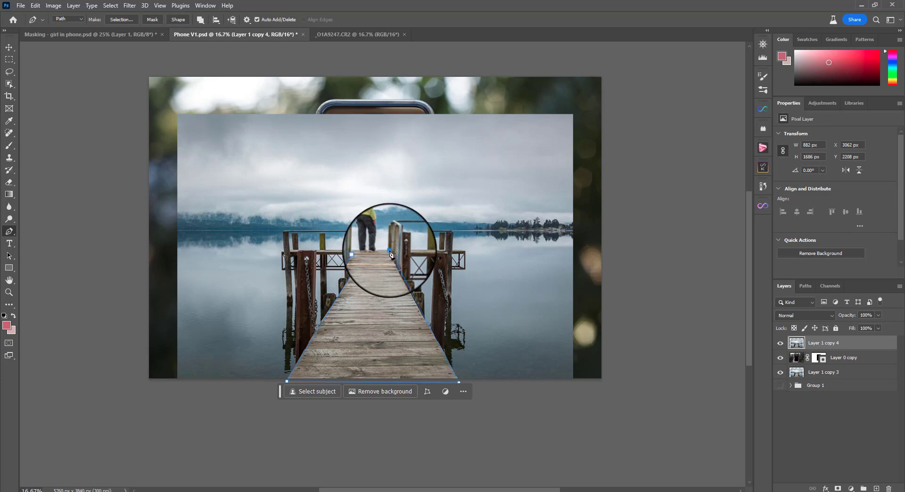
click(364, 255)
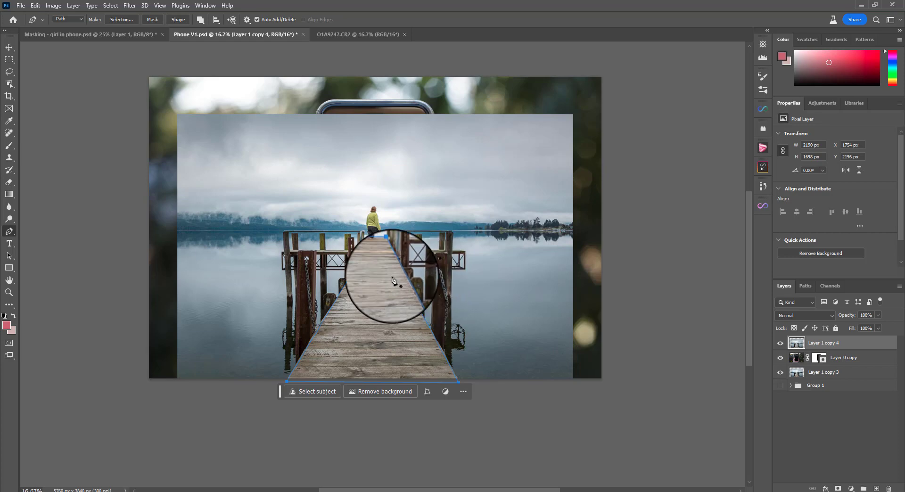
right_click(377, 282)
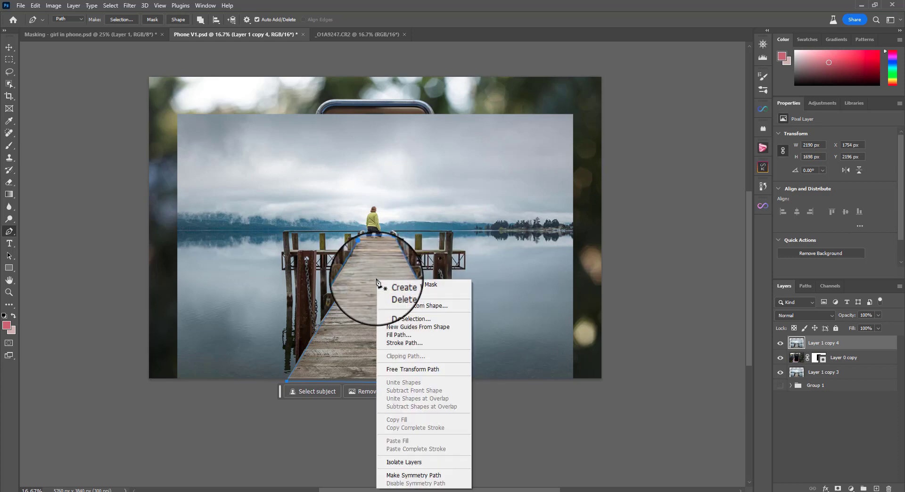
click(406, 318)
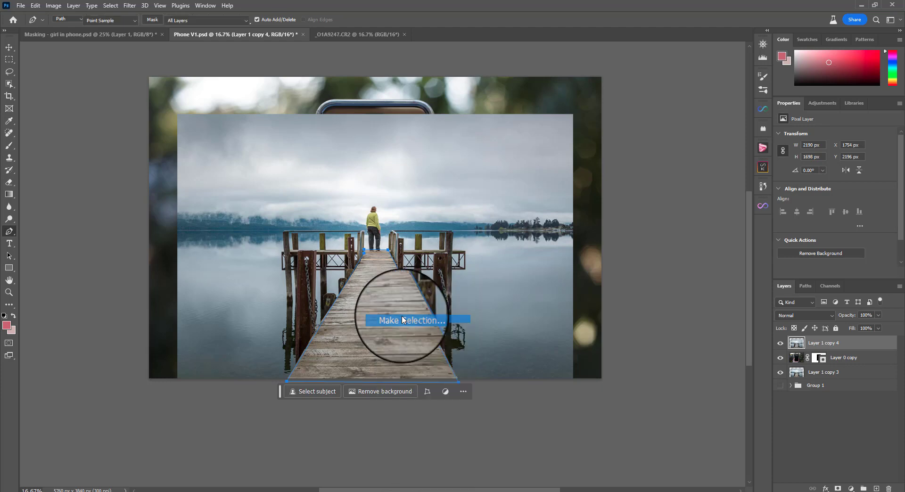
click(500, 135)
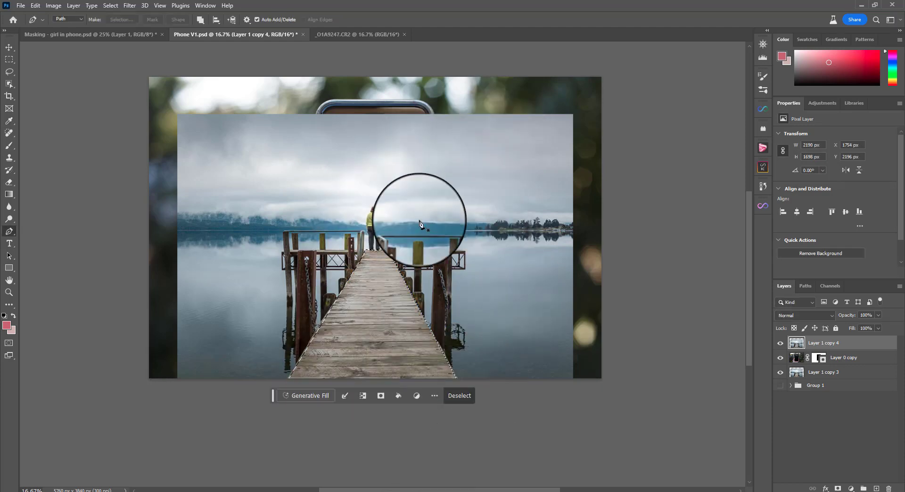
Step: Mask Layer 1 copy 4 to the walkway selection, and hide and show the layer to compare the result
click(838, 489)
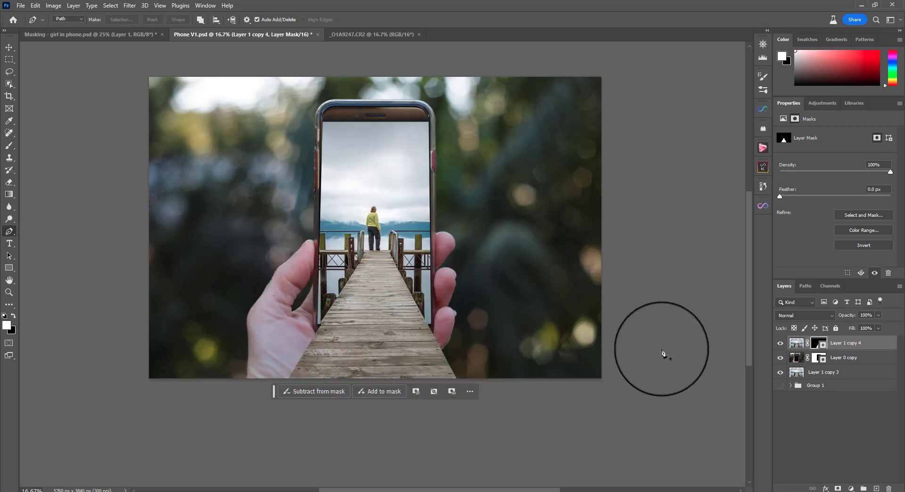
click(780, 344)
click(780, 343)
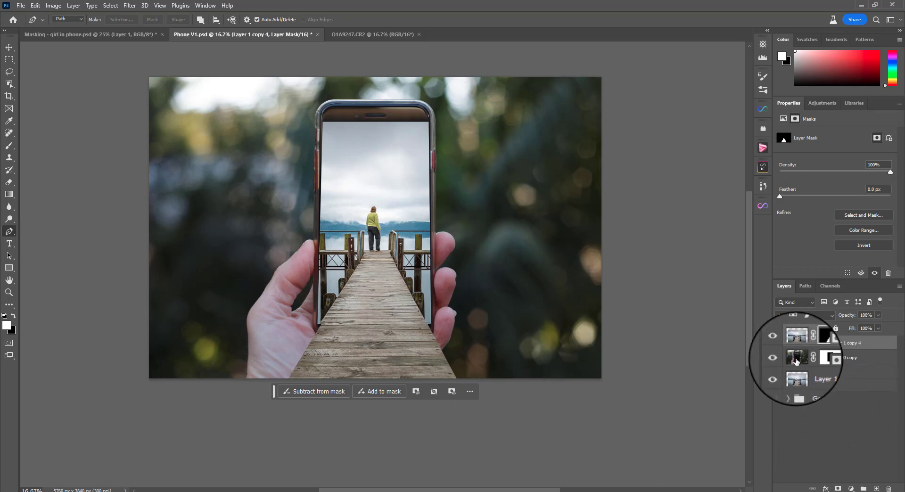
Step: Select the phone and the hand holding it on Layer 0 copy with the Object Selection tool
click(874, 361)
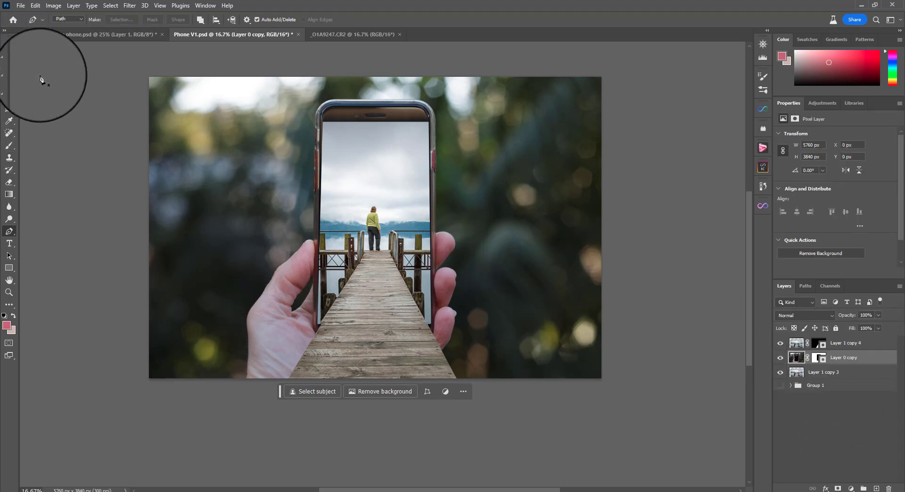
click(10, 85)
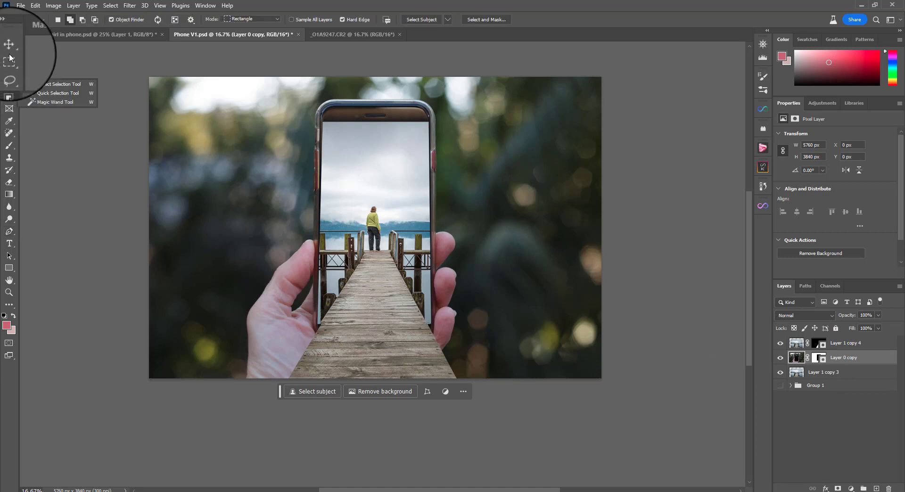
click(10, 85)
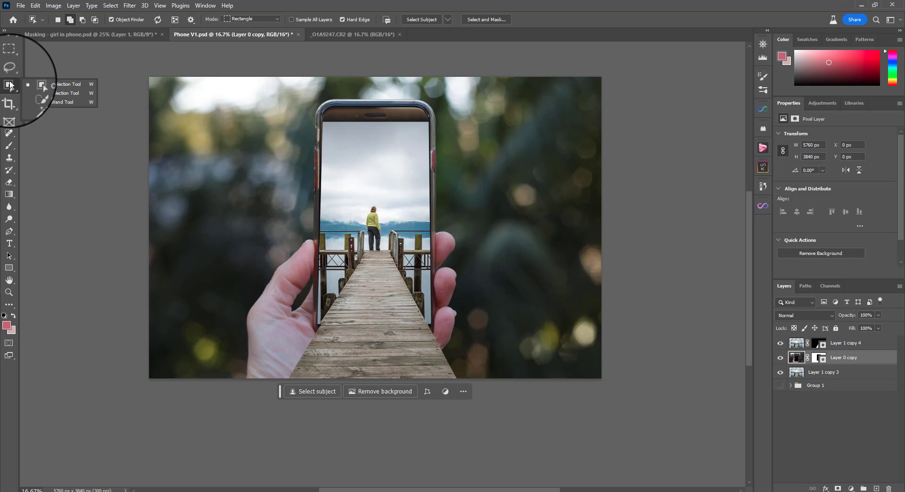
click(63, 84)
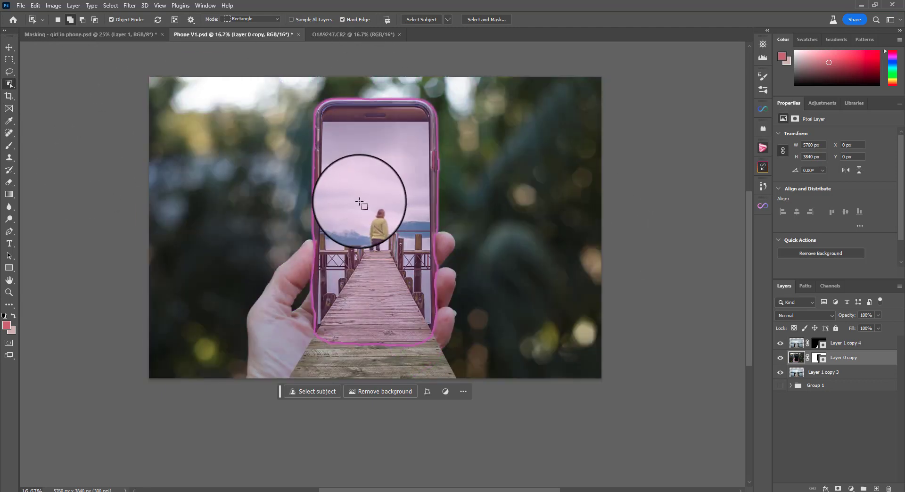
click(381, 192)
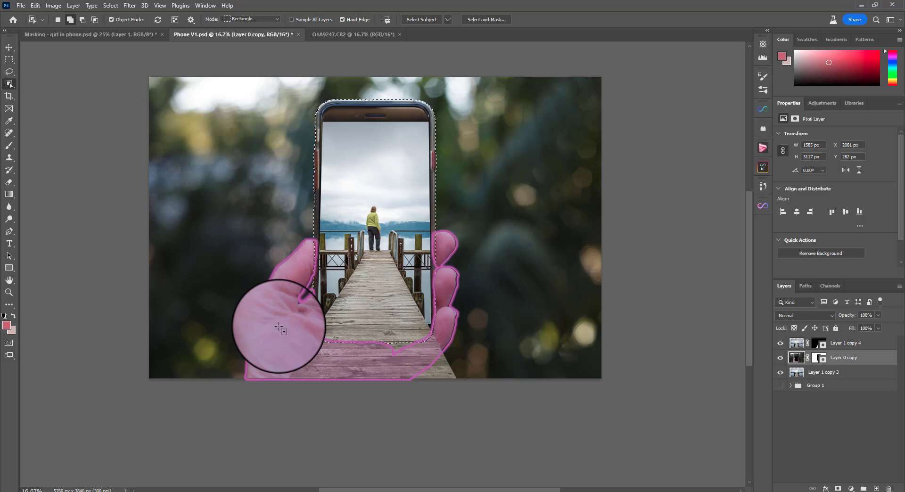
click(279, 327)
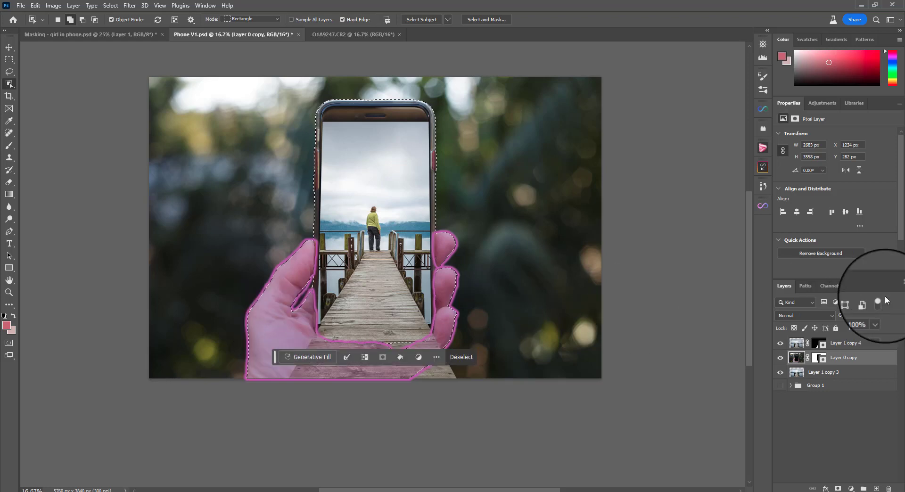
Step: Target the layer mask of Layer 0 copy and invert the selection to cover the background around the hand and phone
click(812, 361)
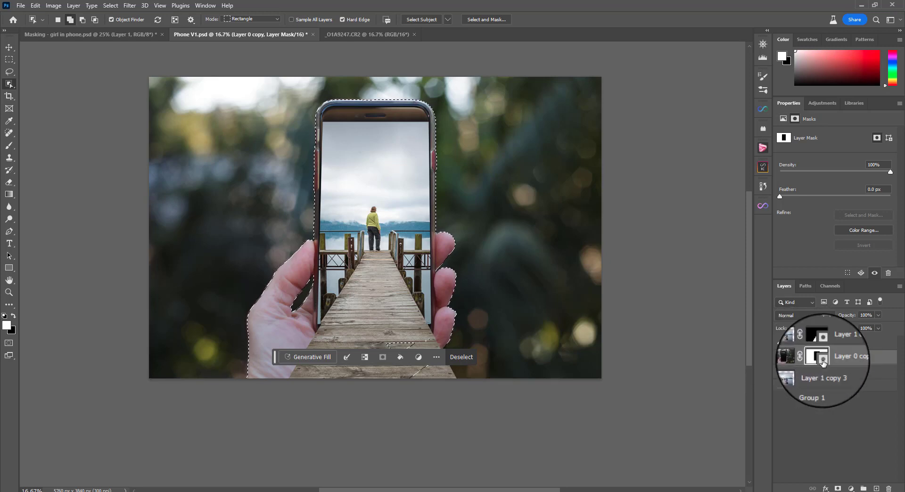
click(110, 5)
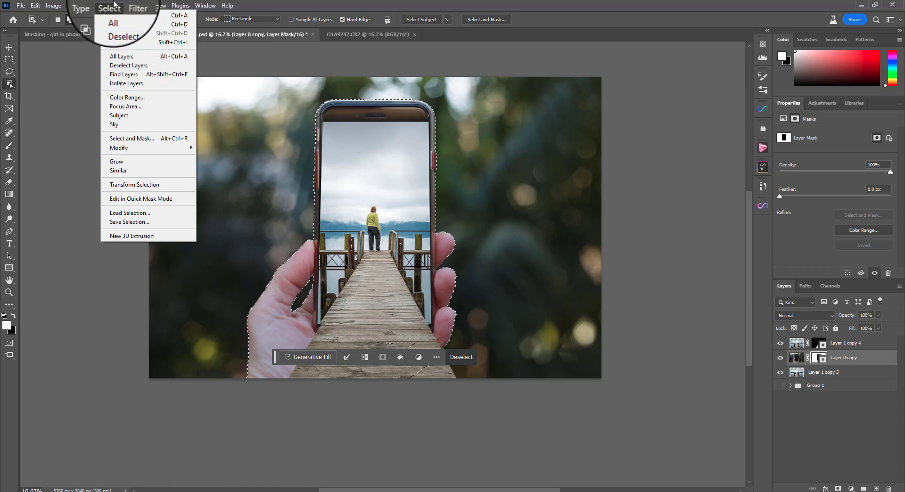
click(119, 43)
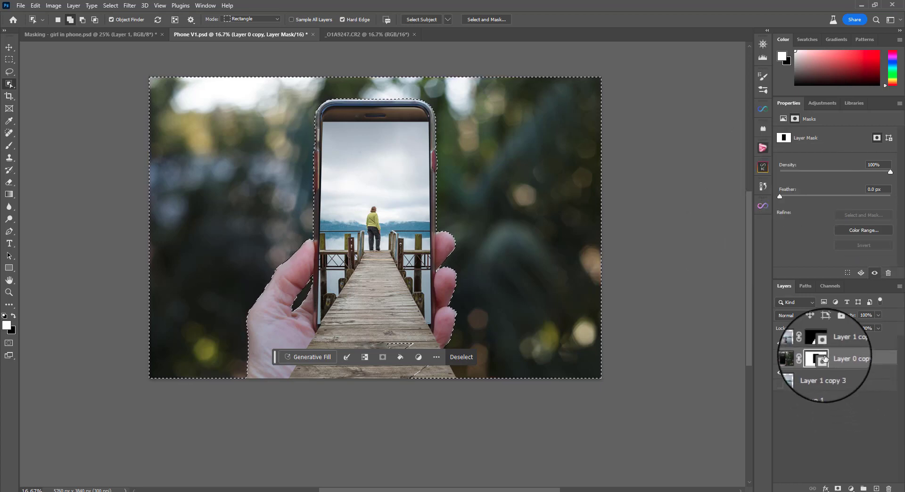
key(backslash)
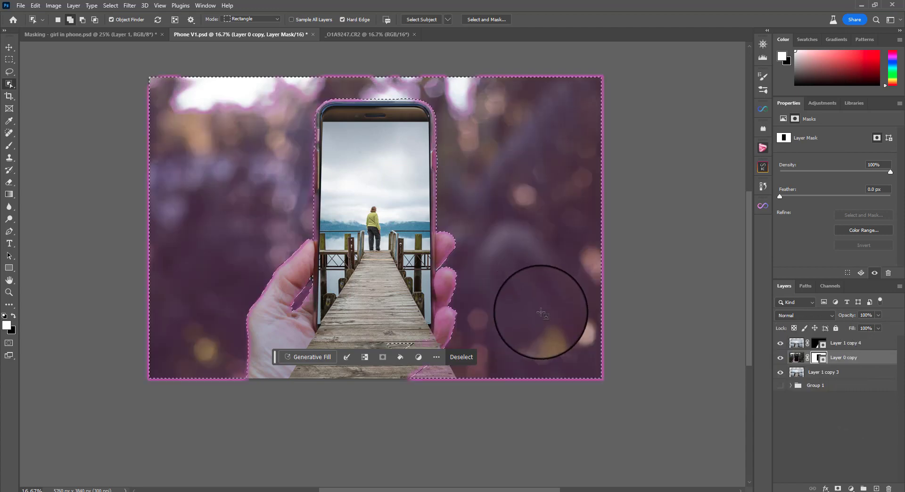
key(backslash)
key(backslash)
key(backslash)
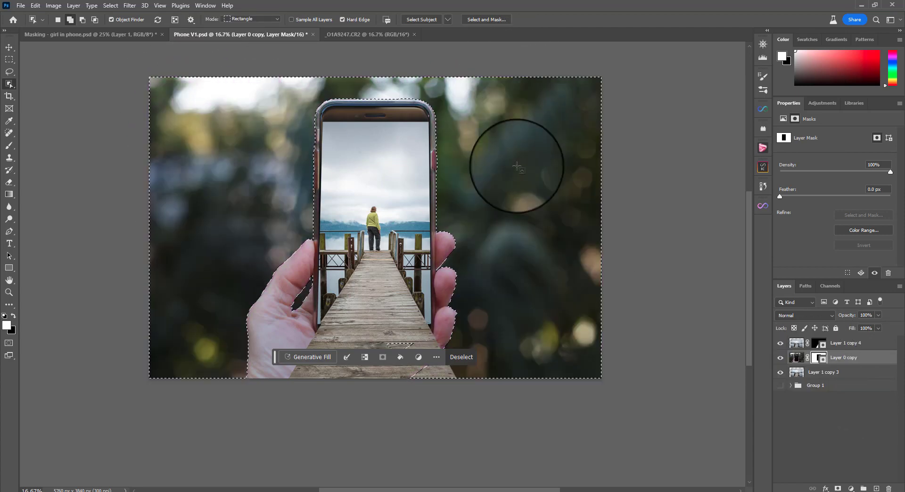
Step: Fill the selected background on Layer 0 copy's mask with black and clear the selection
click(38, 8)
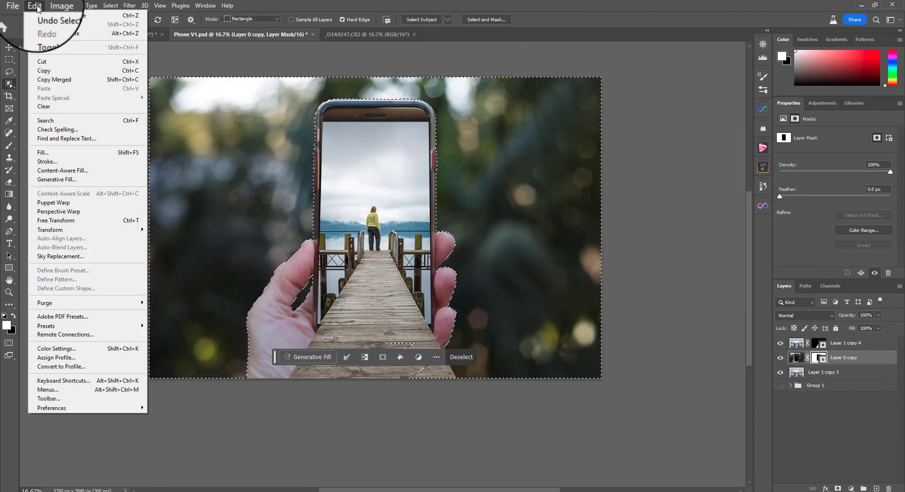
click(64, 152)
click(460, 127)
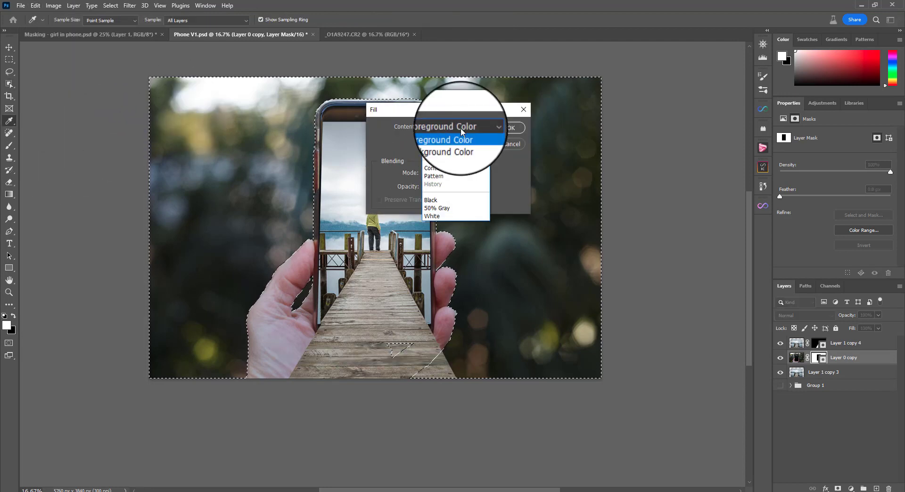
click(446, 195)
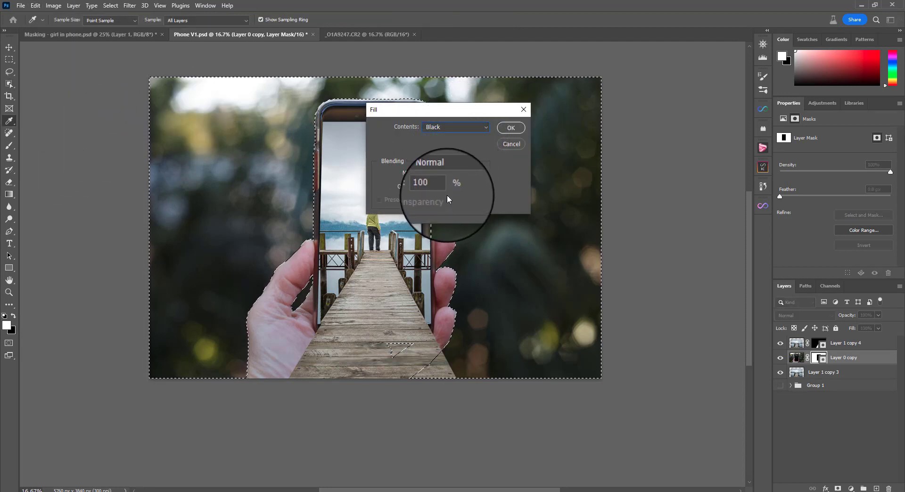
click(516, 125)
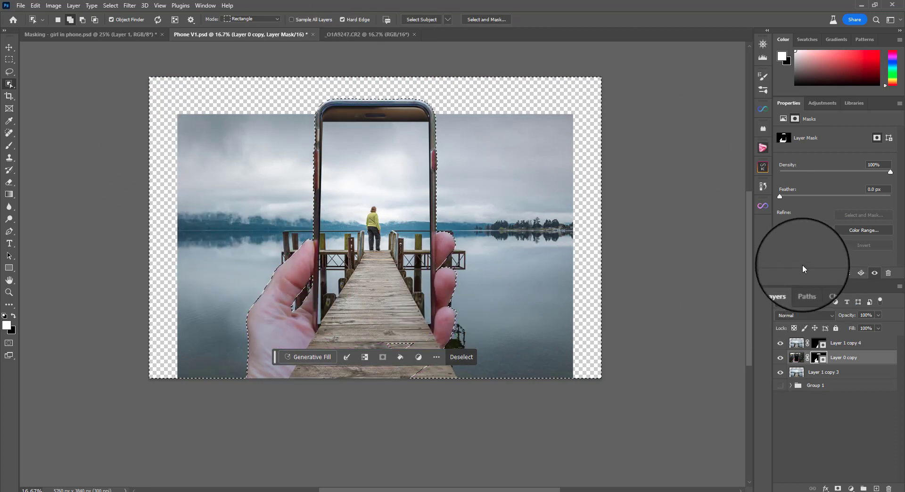
key(v)
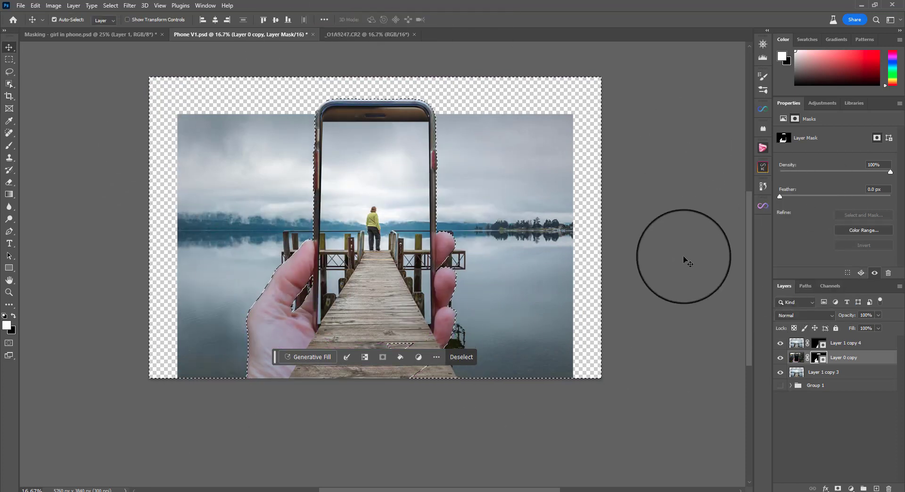
key(ctrl+d)
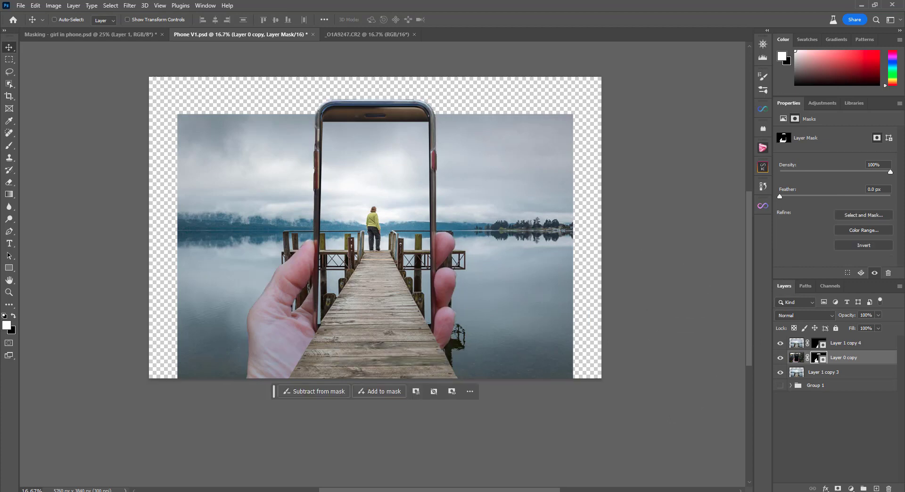
drag(274, 392, 290, 439)
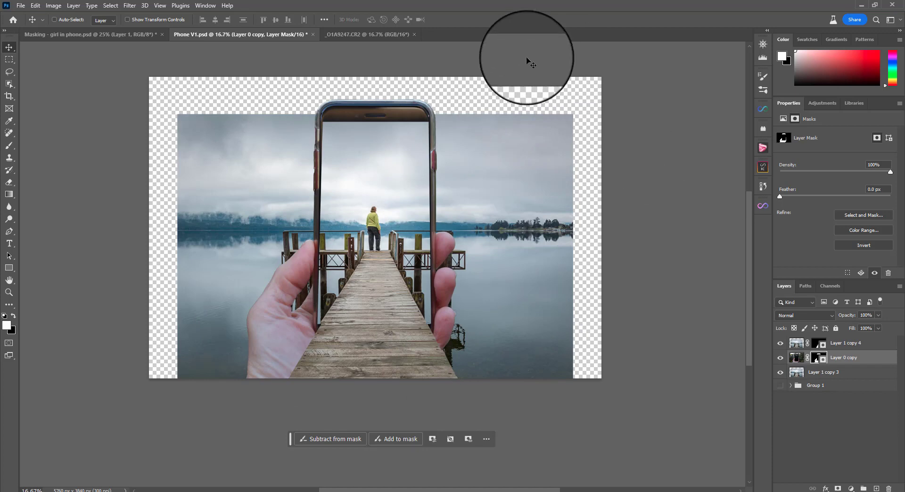
Step: In Masking - girl in phone.psd, hide the girl composite's layers and outline the phone's screen with a closed Pen path
click(100, 34)
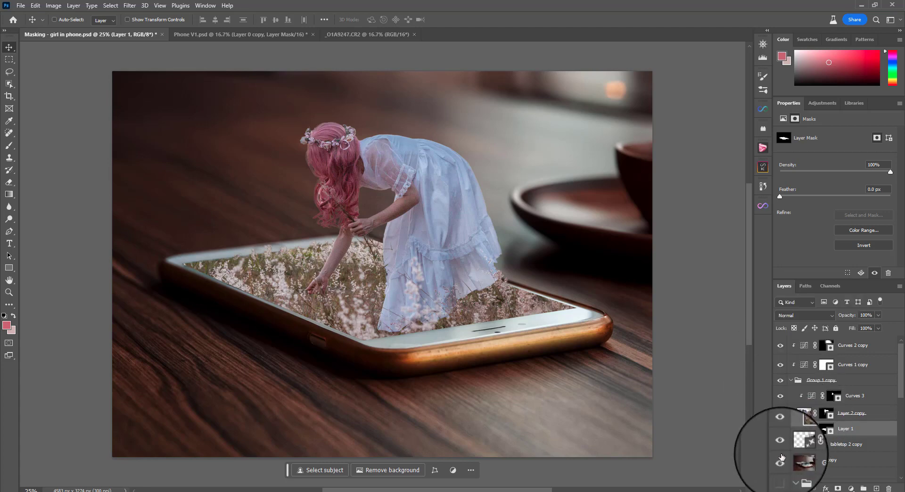
click(781, 382)
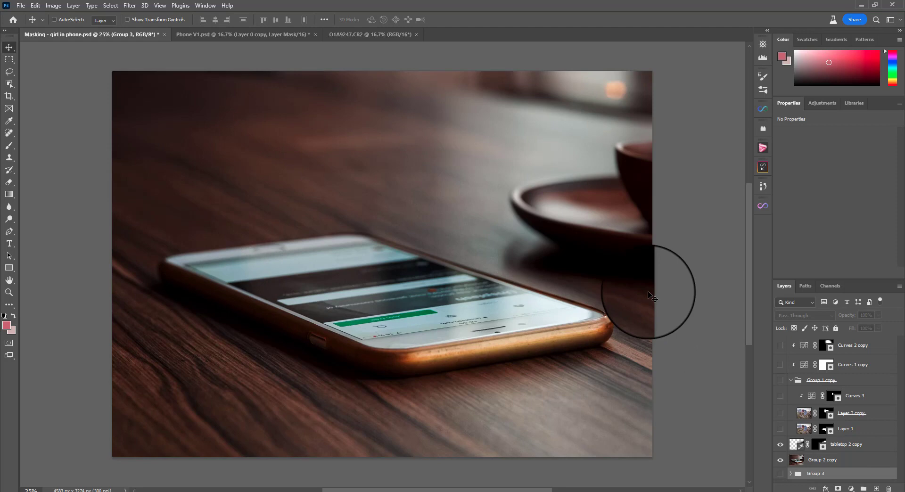
key(p)
click(568, 307)
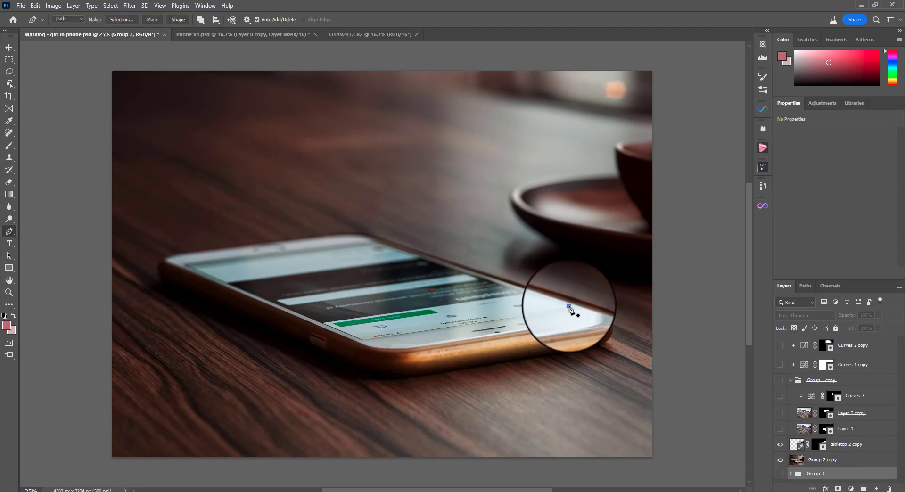
click(371, 240)
click(184, 265)
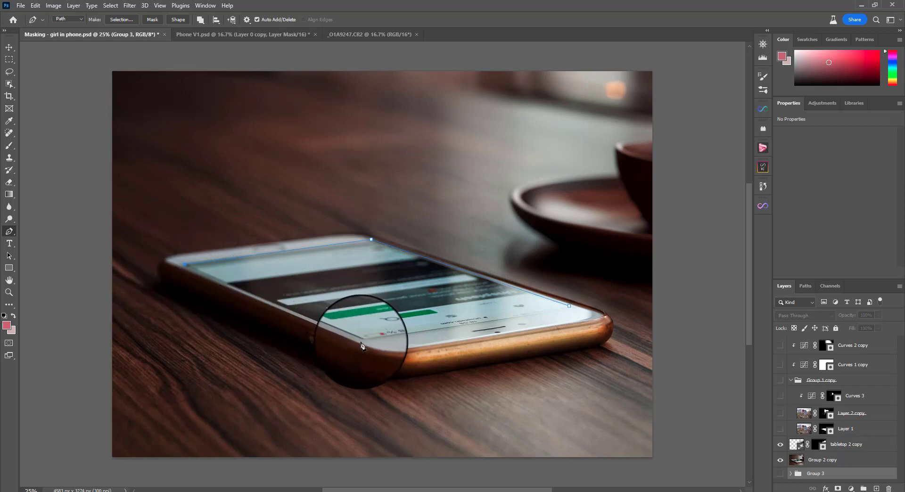
click(362, 346)
click(569, 306)
Step: Convert the phone-screen path to a selection and use it to mask the girl-in-field image on Layer 1, with that layer shown
right_click(370, 273)
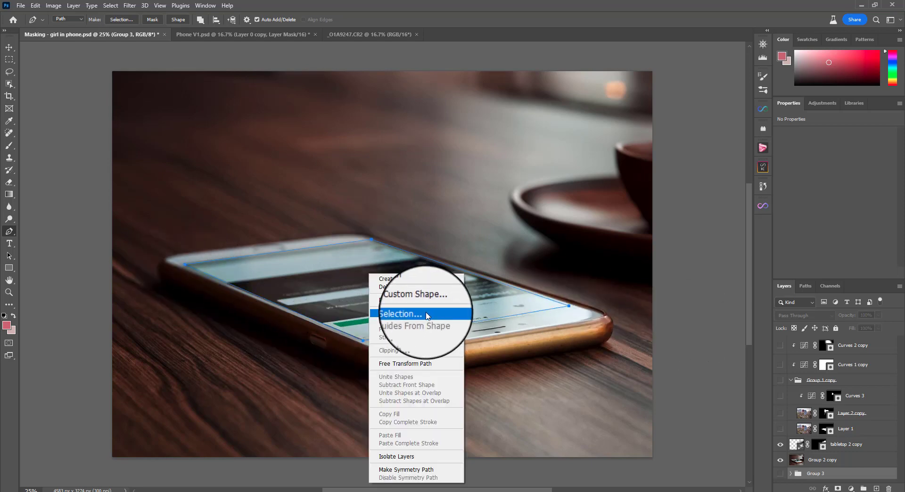
click(428, 315)
click(512, 137)
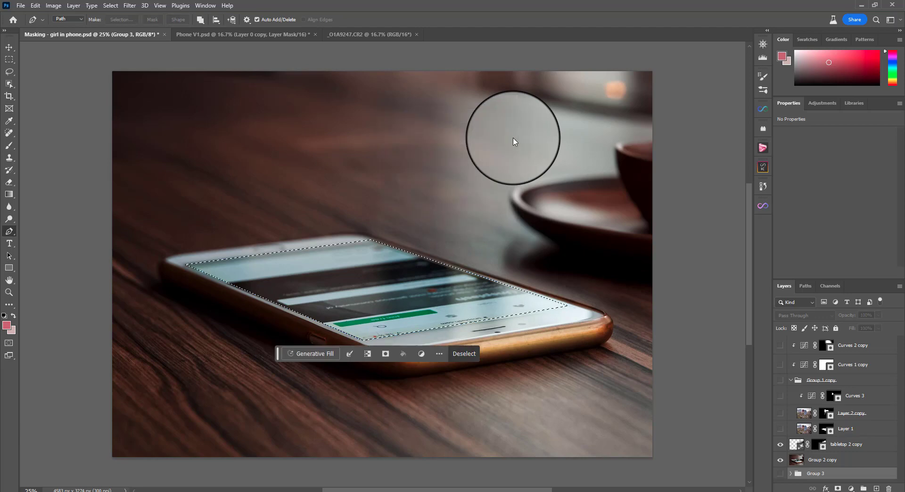
click(811, 429)
click(780, 429)
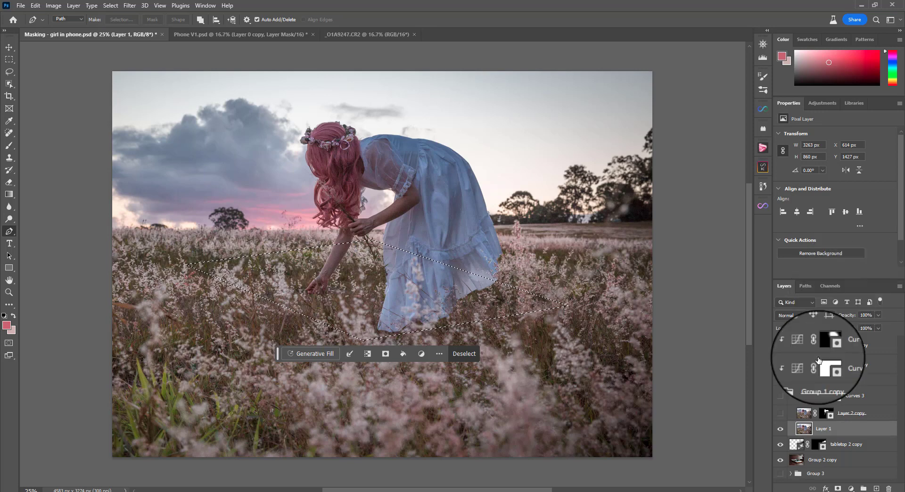
click(780, 415)
click(838, 487)
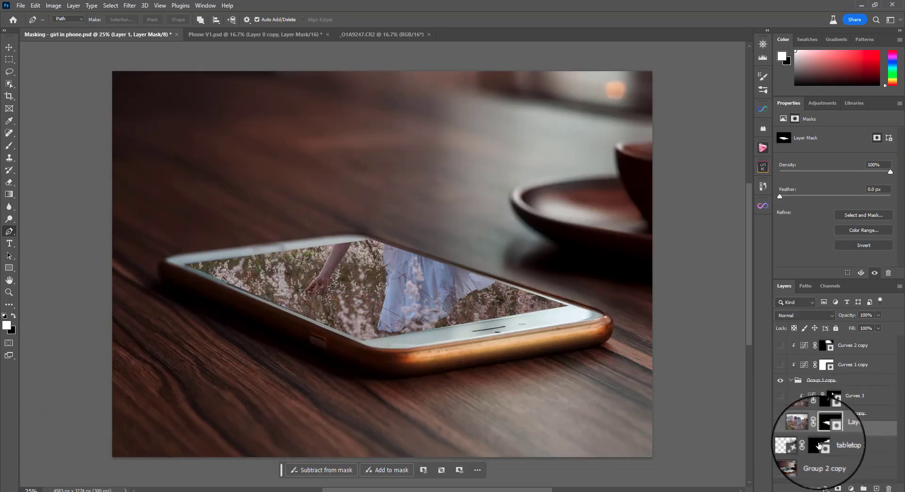
Step: Show Layer 2 copy with the girl above the phone-screen image and delete its existing layer mask
click(804, 429)
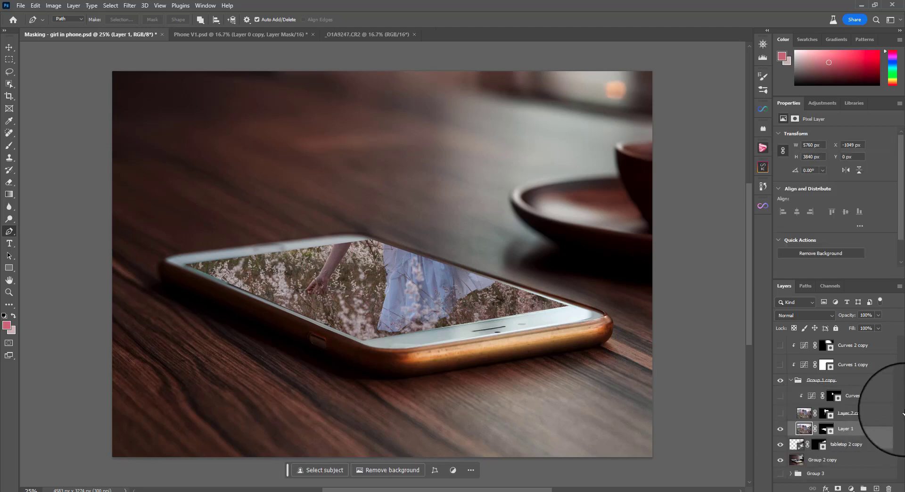
click(781, 413)
click(804, 413)
right_click(826, 413)
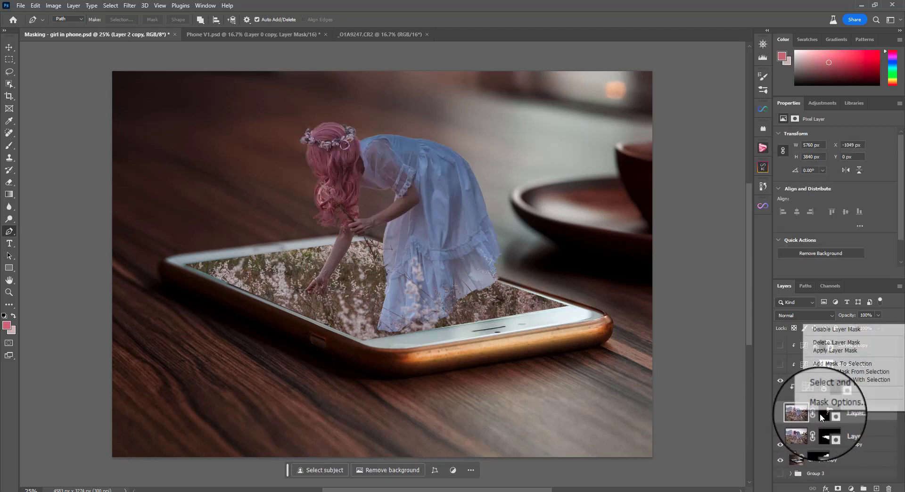
click(836, 342)
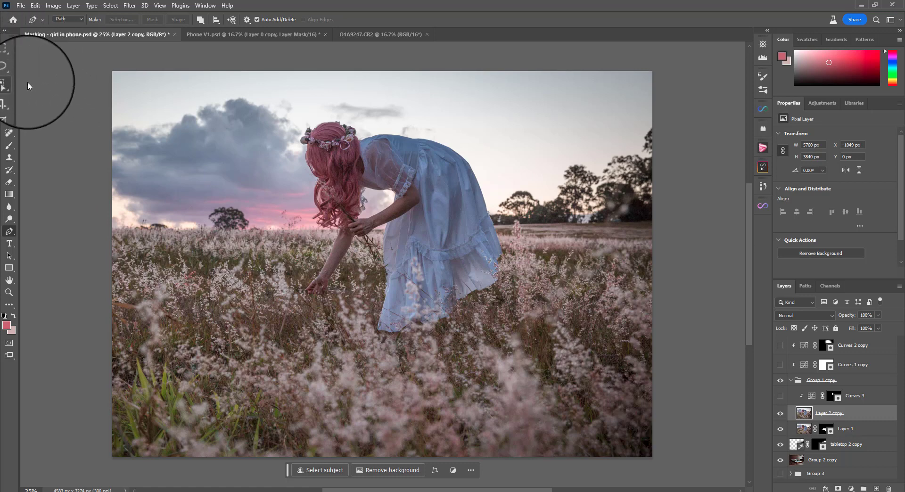
Step: Mask Layer 2 copy to an Object Selection of the girl and show the Curves 3 adjustment above it
click(9, 84)
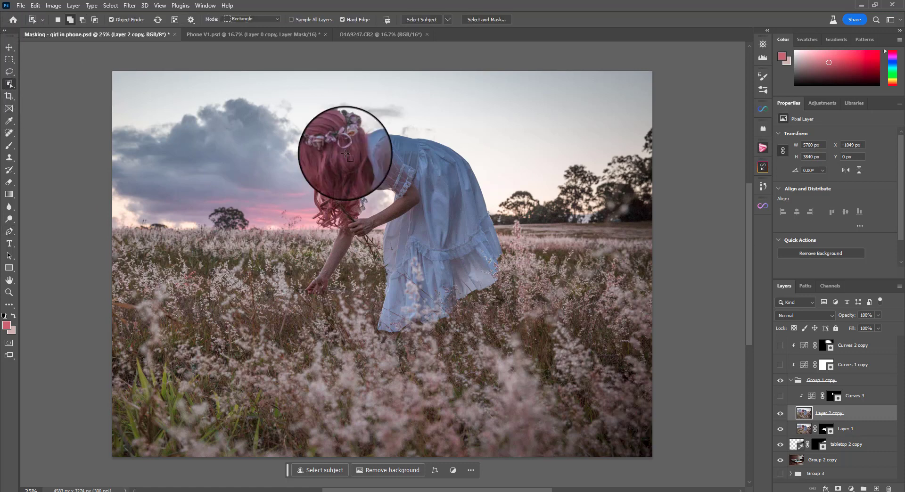
click(385, 160)
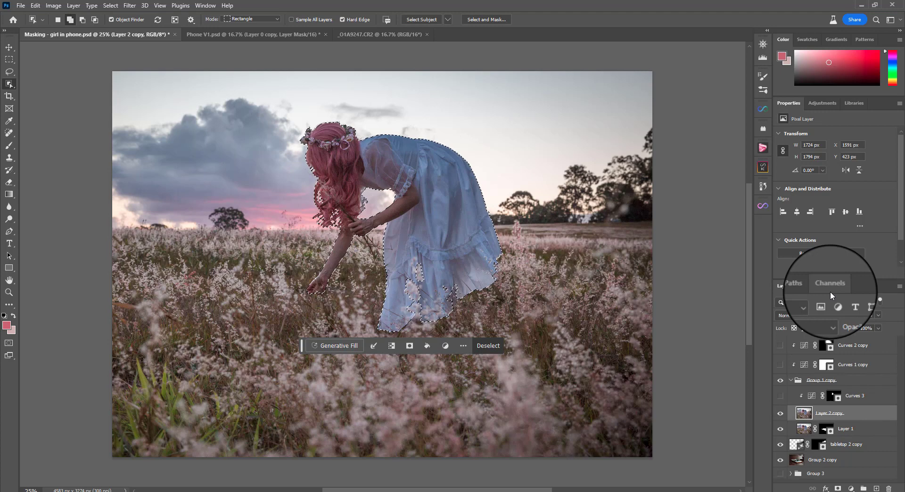
click(838, 489)
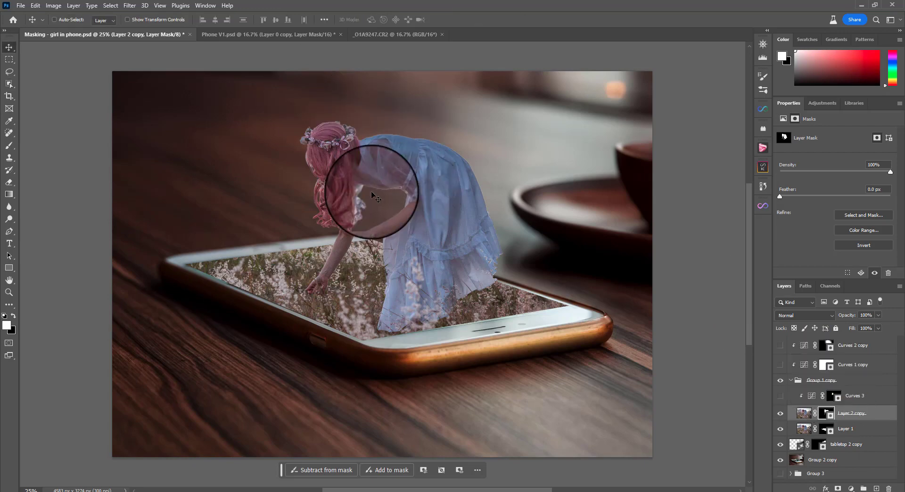
key(v)
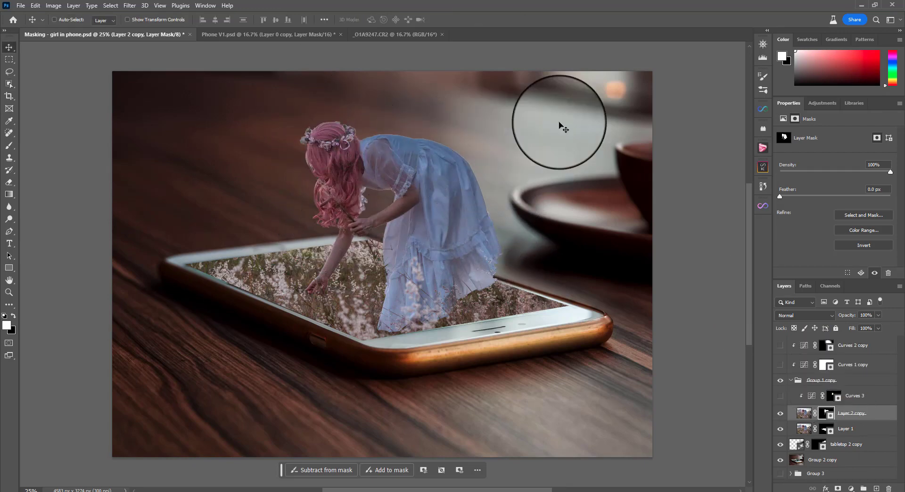
click(780, 396)
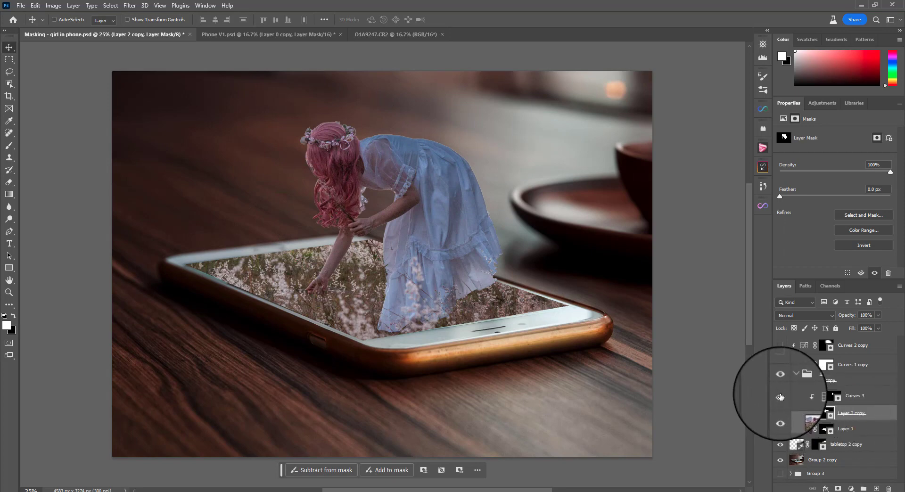
click(781, 397)
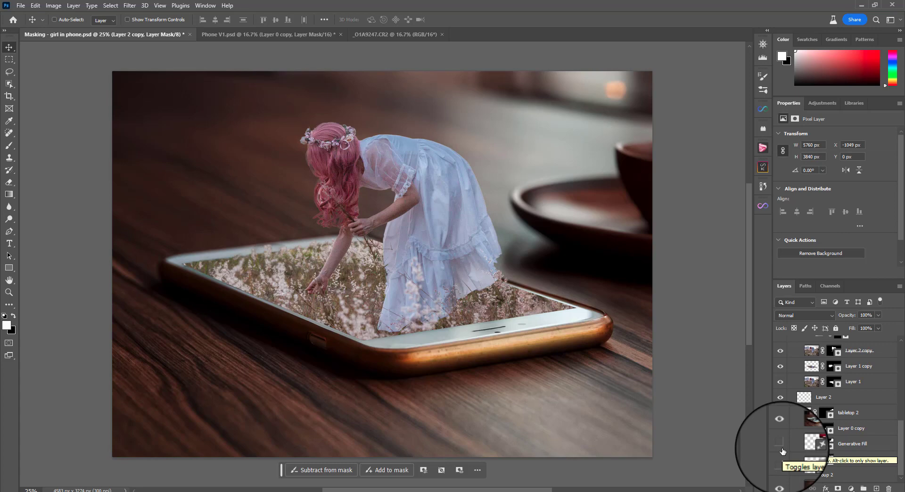
Step: Examine the flowers overlapping the phone's edge beside the dress and around the girl's hand in the finished composite, including Layer 2 copy's mask
key(z)
click(504, 280)
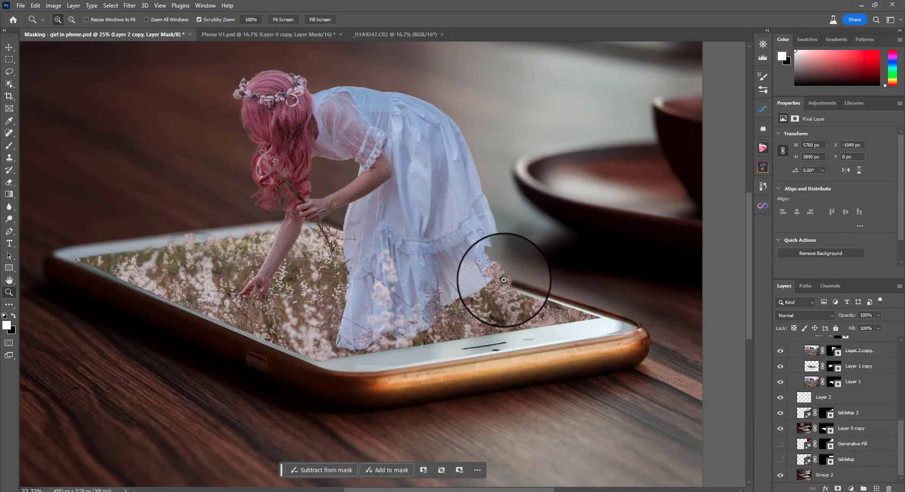
click(503, 280)
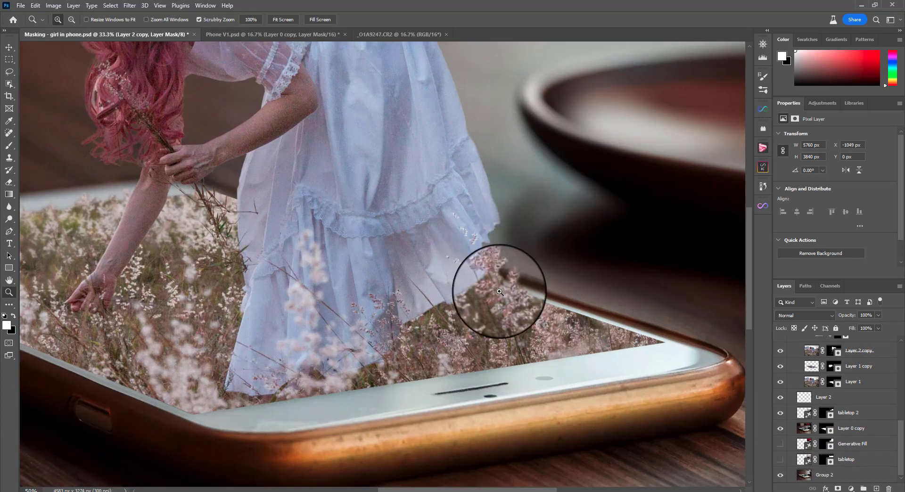
click(514, 294)
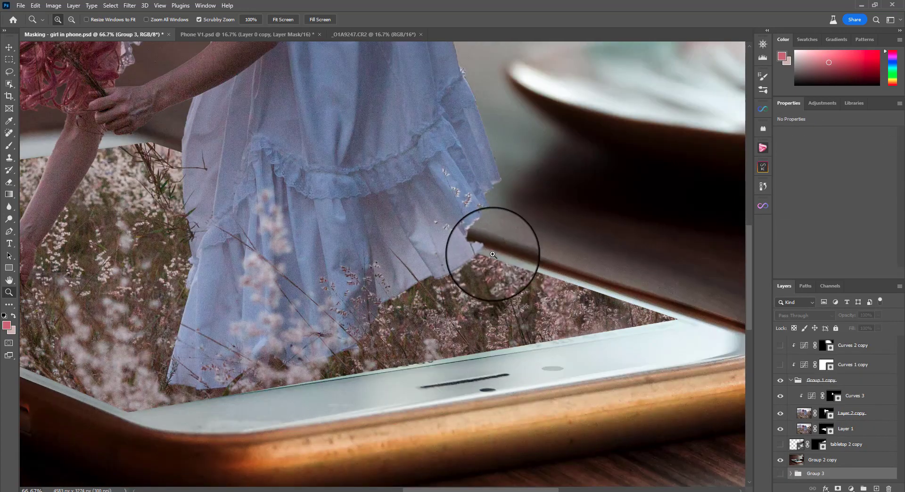
drag(414, 228, 586, 260)
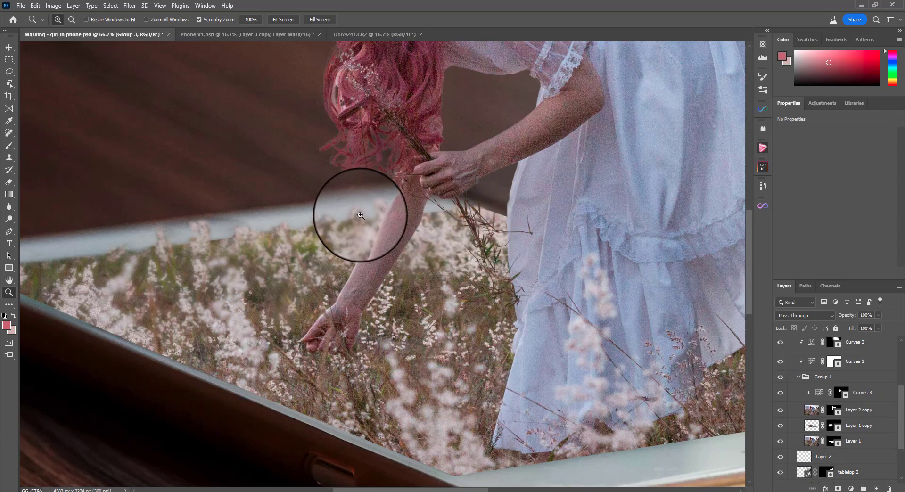
click(832, 411)
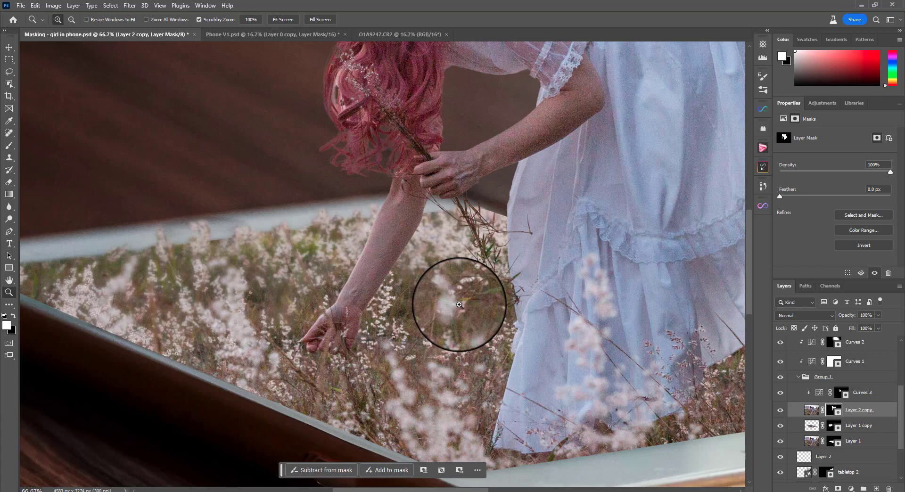
alt+click(509, 200)
alt+click(509, 201)
alt+click(514, 222)
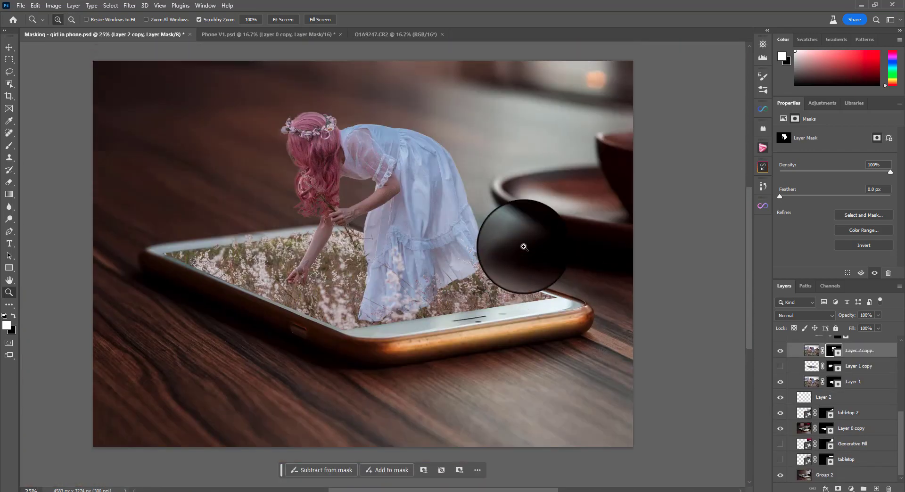